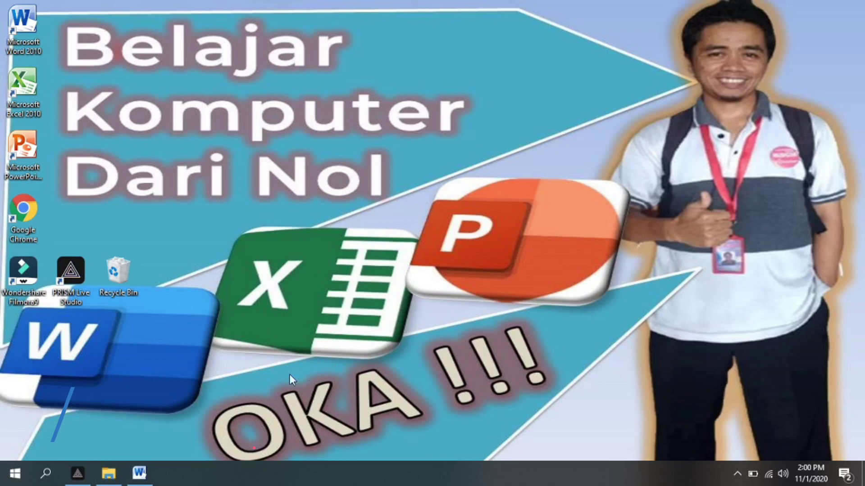
Restore the Latihan 4 Word document showing the PT HUMANDINDO letterhead
left_click(140, 474)
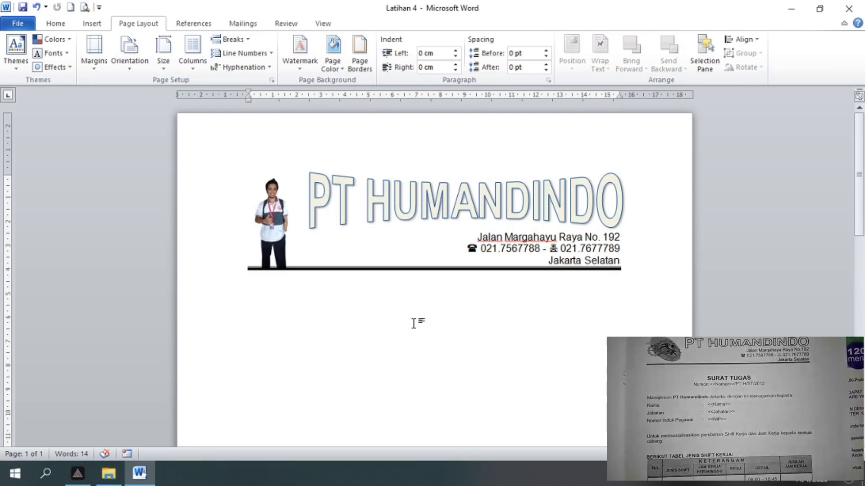
Type the SURAT TUGAS title, the 'Nomor: <<Nomor>>/PT-H/ST/2012' line and the assignment intro sentence
type("SURAT TUGAS")
key("Return")
type("Nomor: <<Nomor>>")
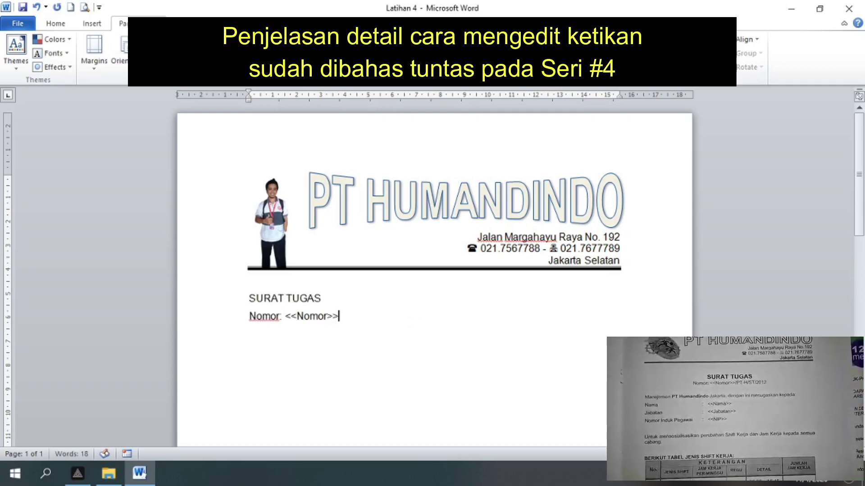
type("/PT-H/ST/2012")
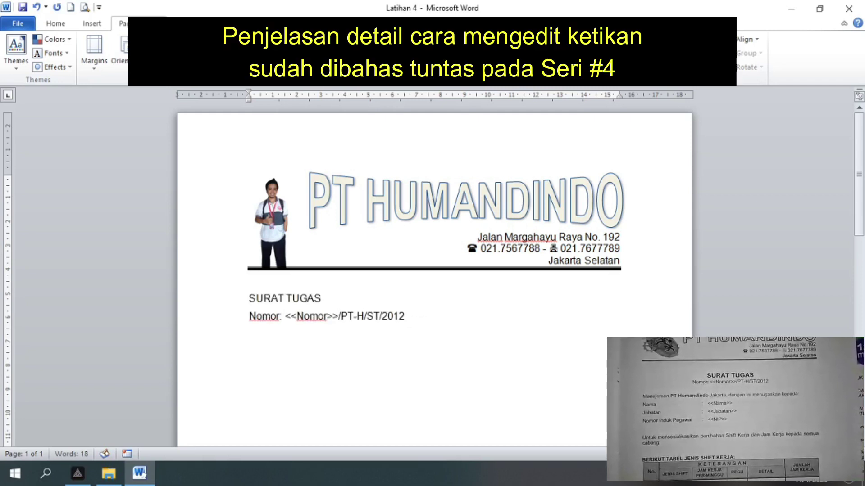
key("Return")
key("Return")
type("Manajemen PT Humandindo Jakarta, dengan ini men")
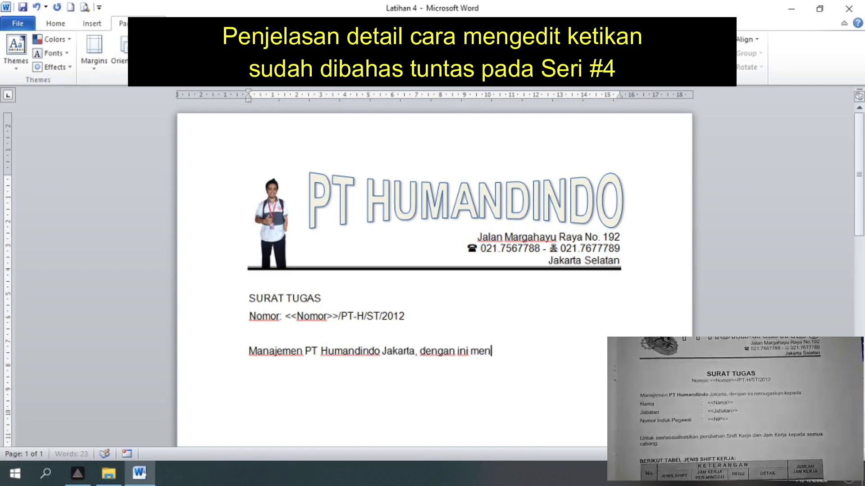
type("ugaskan kepada:")
Add the Nama, Jabatan and Nomor Induk Pegawai field lines with their placeholders
key("Return")
type("Nama : <<Nama>>")
key("Return")
type("Jabatan: <<Jab")
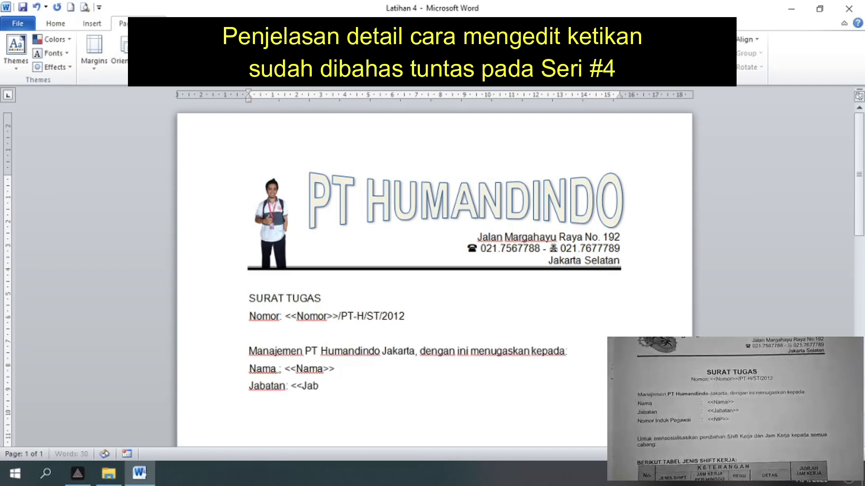
type("atan>>")
key("Return")
type("Nomor Induk Pegawai : <<NIP>>")
Add the shift-change announcement sentence and the 'BERIKUT TABEL JENIS SHIFT KERJA:' heading
key("Return")
key("Return")
type("Untuk mensosialisasikan perubahan Shift Kerja dan Jam Kerja kepa")
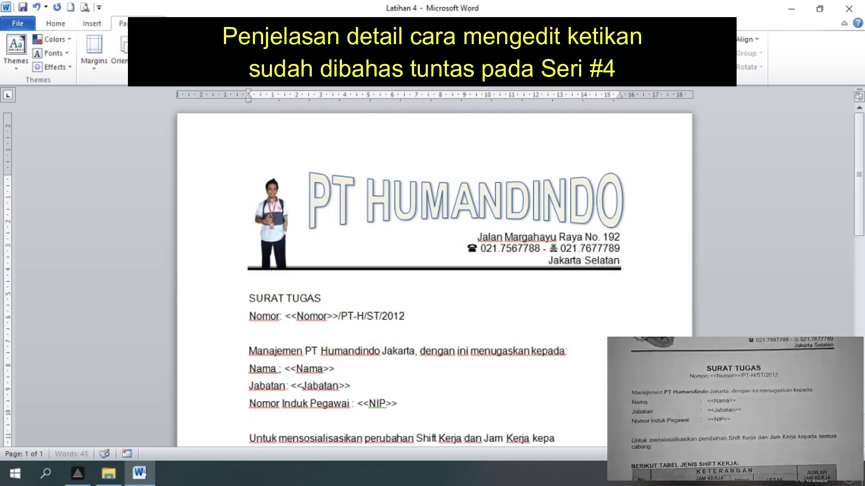
type("da semua cabang.")
key("Return")
key("Return")
type("BERIKUT TABEL JENIS SHIFT KERJA:")
Centre the title and number lines, and bold SURAT TUGAS and PT Humandindo
left_click_drag(208, 234, 208, 252)
key("ctrl+e")
left_click(221, 233)
key("ctrl+b")
left_click(56, 24)
left_click_drag(304, 274, 383, 274)
left_click(106, 62)
Set a ruler tab stop and tab-align the colons of the Nama, Jabatan and NIP lines
left_click_drag(357, 95, 358, 108)
left_click(277, 292)
key("Tab")
key("Tab")
left_click(286, 310)
key("Tab")
key("Tab")
left_click(352, 327)
key("Tab")
key("Tab")
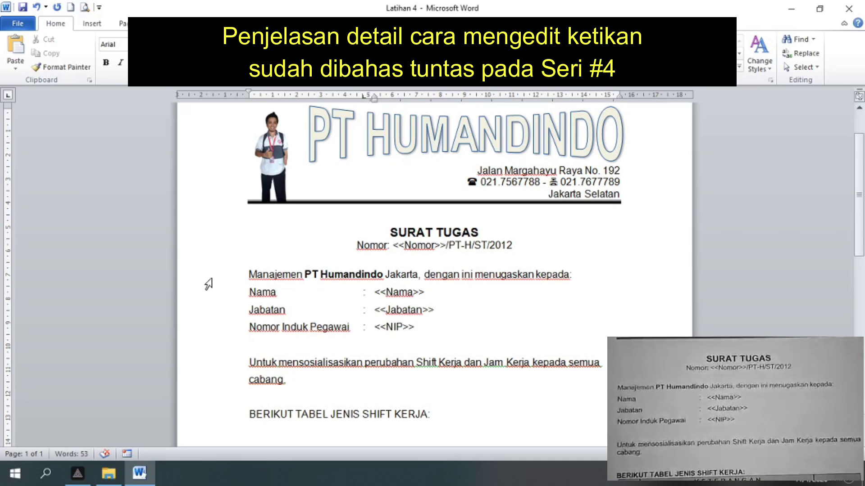
Justify the body paragraphs and bold the BERIKUT TABEL JENIS SHIFT KERJA heading
left_click_drag(205, 275, 206, 431)
key("ctrl+j")
left_click(206, 414)
key("ctrl+b")
key("Down")
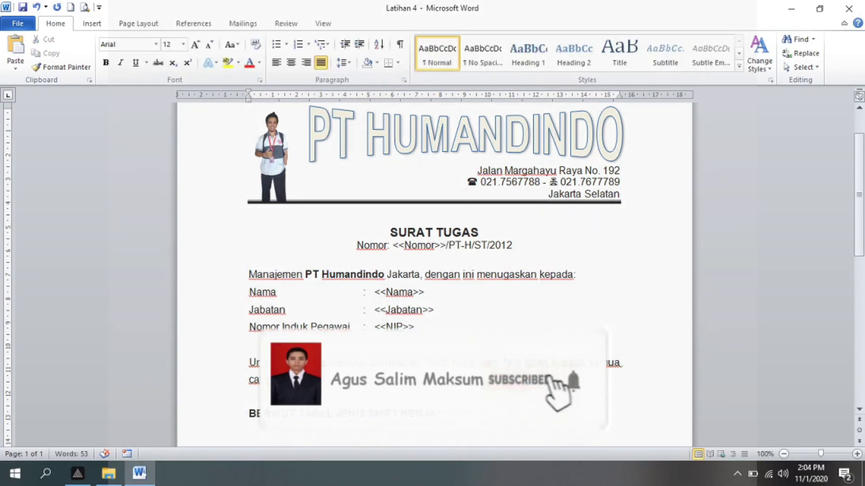
Insert a table with 6 columns and 8 rows through the Insert Table dialog
scroll(345, 295, "down", 3)
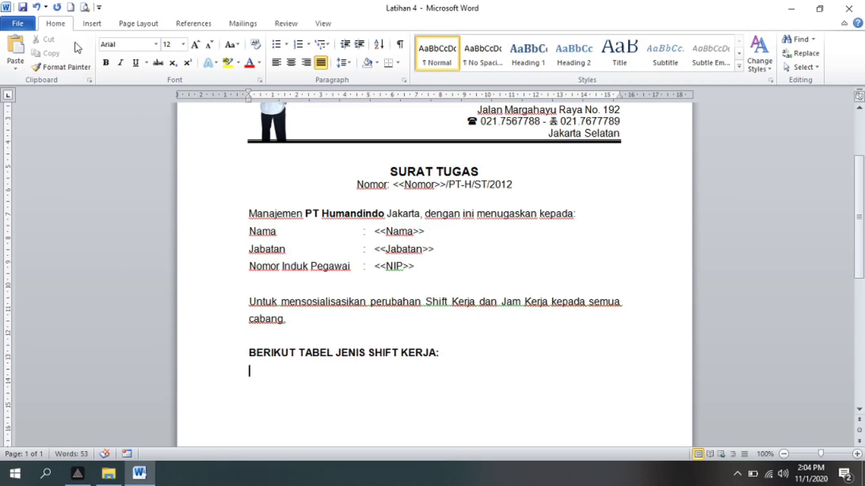
left_click(91, 23)
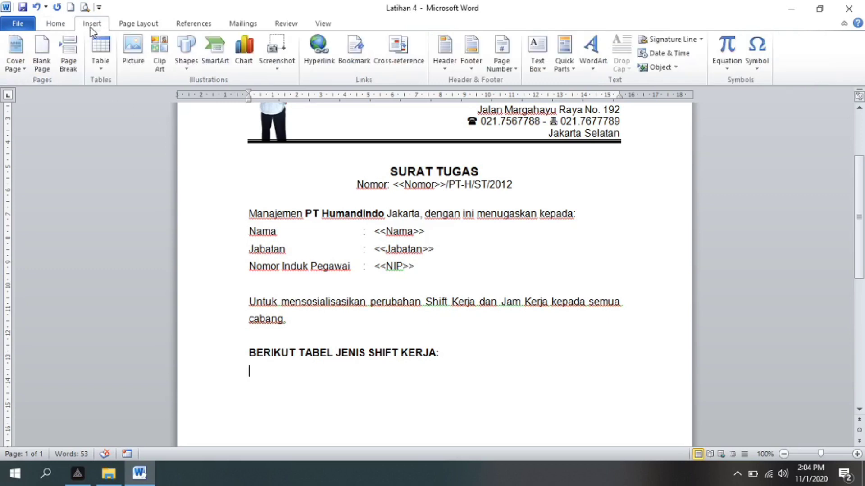
left_click(104, 68)
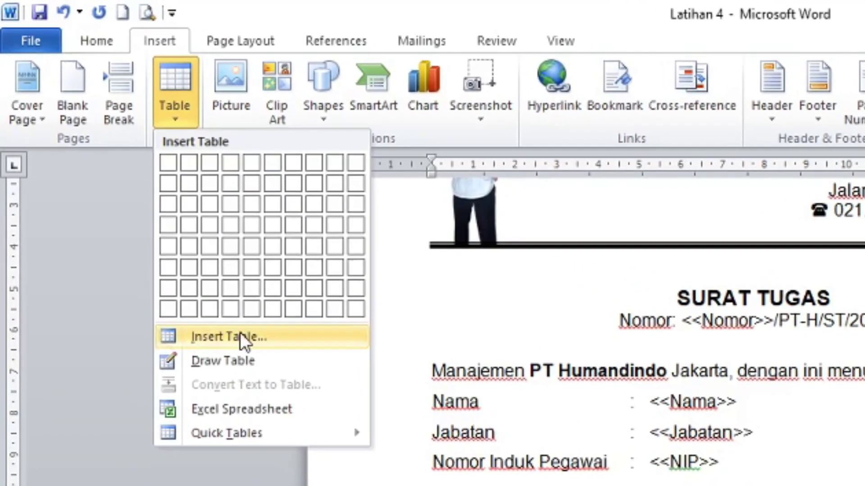
left_click(222, 309)
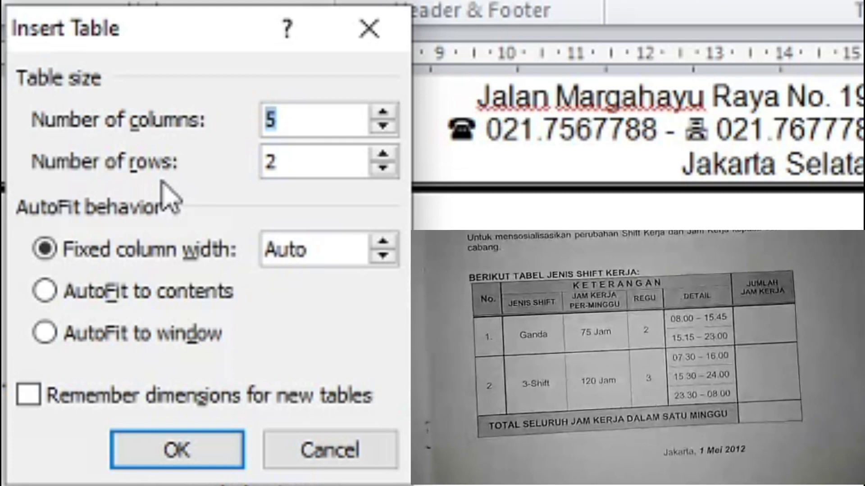
type("6")
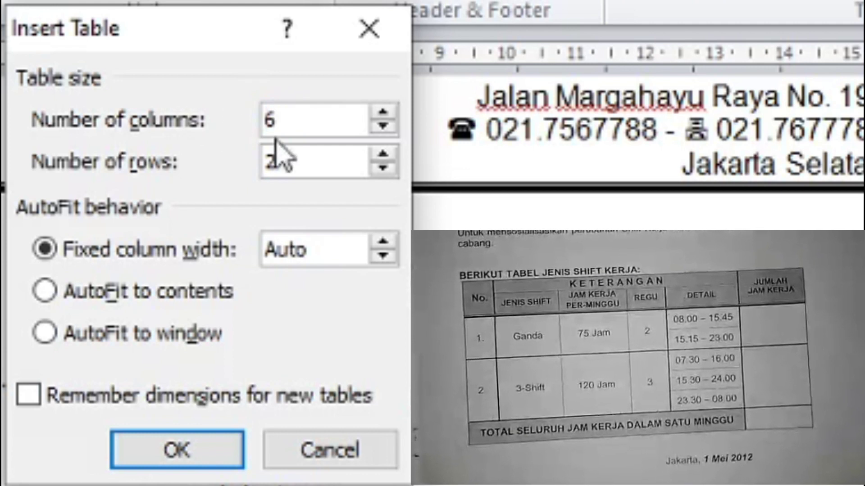
left_click_drag(295, 162, 164, 162)
type("8")
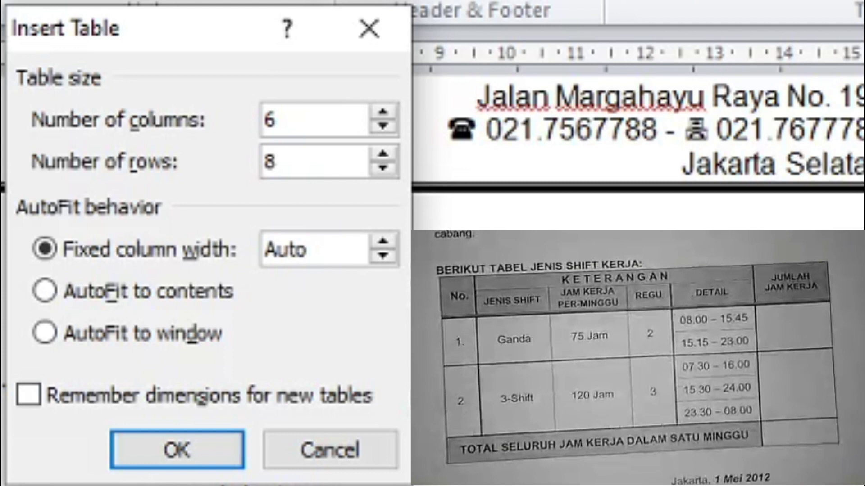
left_click(212, 462)
scroll(394, 224, "down", 2)
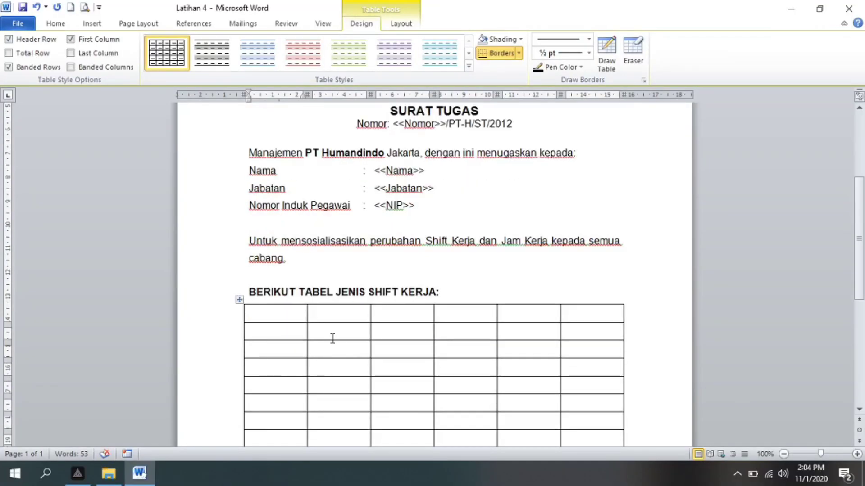
Fill the header row: No., JENIS SHIFT, JAM KERJA PER-MINGGU, REGU, DETAIL, JUMLAH JAM KERJA
scroll(333, 339, "down", 2)
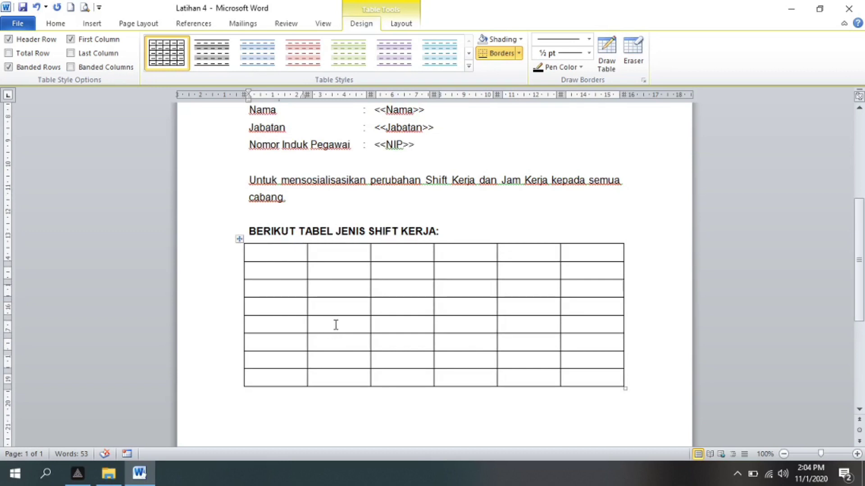
left_click(56, 24)
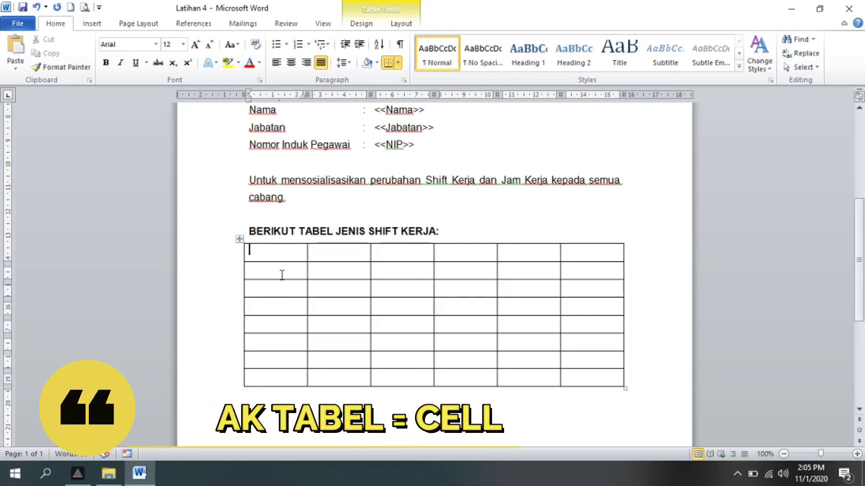
type("No.")
left_click(316, 270)
type("JENIS SHIFT")
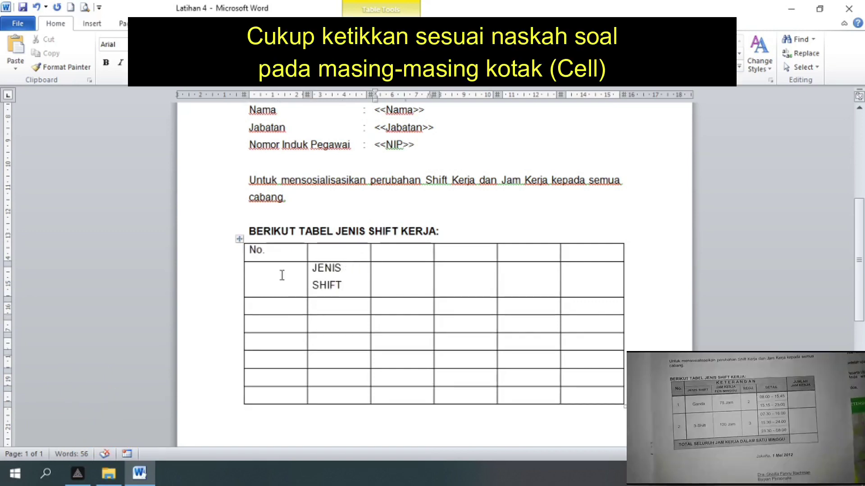
key("Tab")
type("JAM KERJA PER-MINGGU")
key("Tab")
type("REGU\tDETAIL")
left_click(585, 250)
type("JUM")
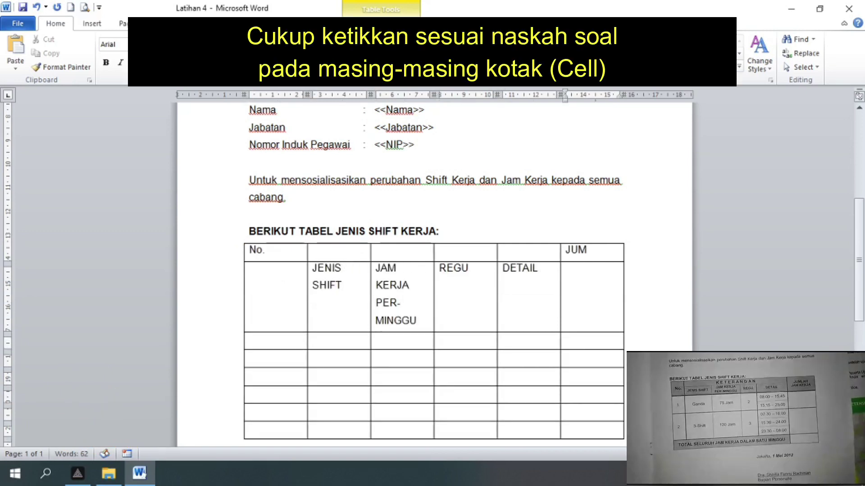
type("LAH JAM KERJA")
Enter the Ganda row (1., 75 Jam, 2), its shift times, and the TOTAL SELURUH JAM KERJA DALAM SATU MINGGU line
left_click(295, 376)
type("1.\tGanda\t75 Jam")
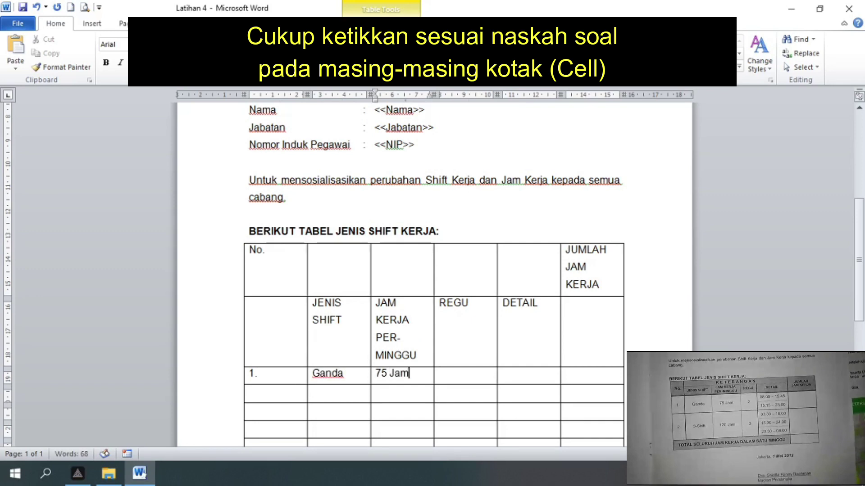
type("\t2\t08.00 - 15.45")
key("Down")
type("15.15 – 23.")
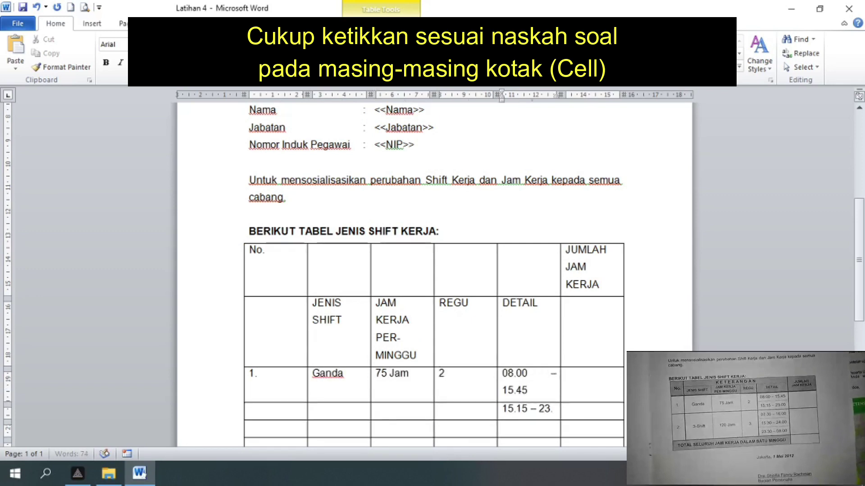
type("00")
key("Down")
type("07.00")
key("Down")
type("15.30 - 24.00")
key("Down")
type("23.30 - 08.00TOTAL SELURUH JAM KERJA DALAM SATU MINGGU")
Enter the 3-Shift row values: 2., 3-Shift, 120 Jam, 3
left_click(279, 236)
type("2.\t3-Shift\t120 Jam\t3")
scroll(279, 236, "up", 3)
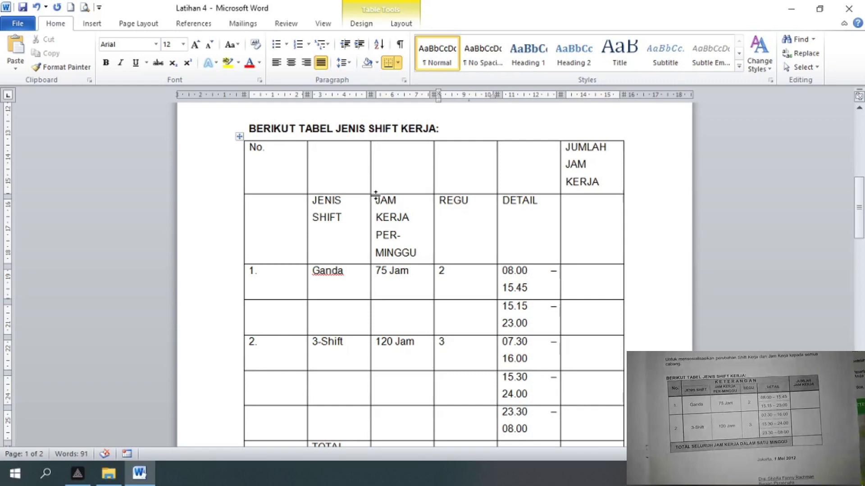
scroll(375, 197, "down", 5)
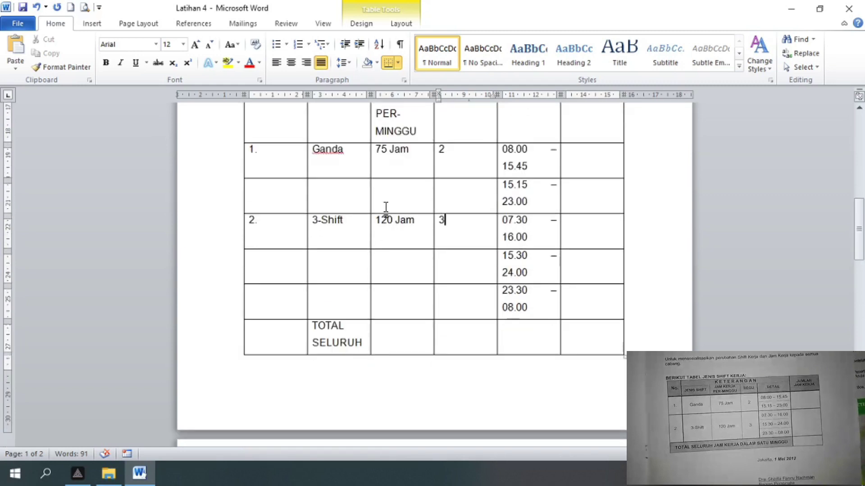
scroll(385, 208, "up", 2)
scroll(386, 207, "up", 2)
scroll(386, 207, "up", 1)
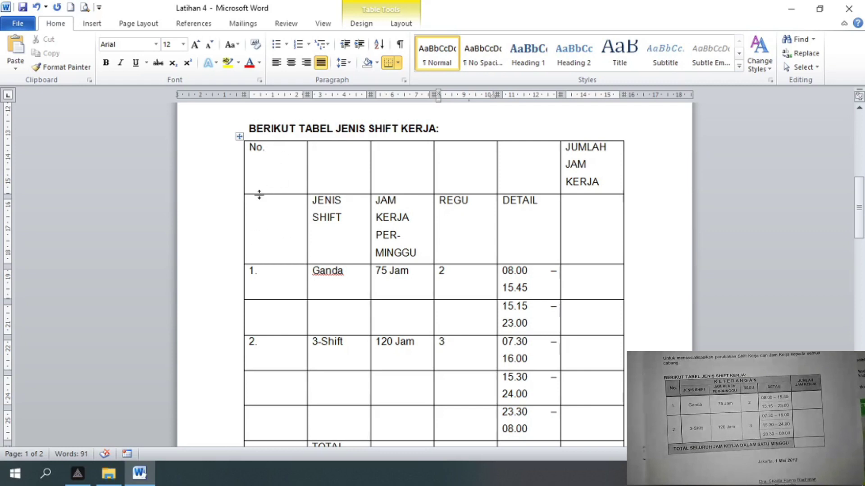
Merge the No. header cell with the cell below it
left_click(271, 241)
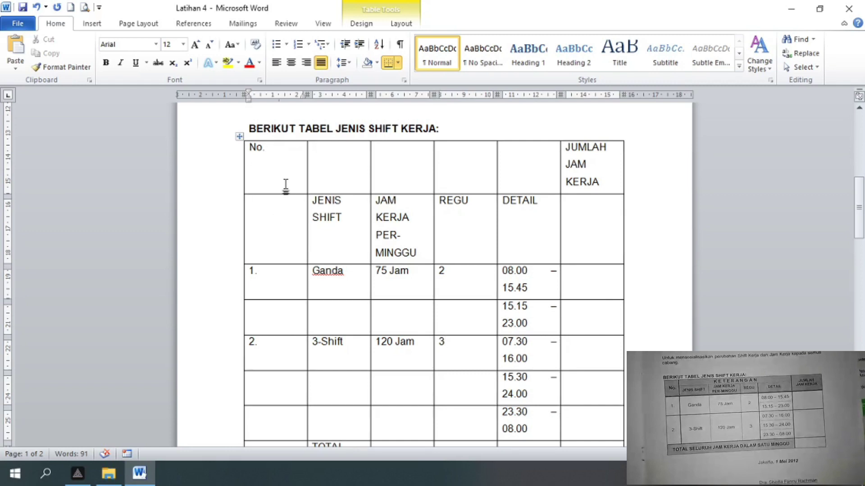
left_click_drag(252, 152, 280, 202)
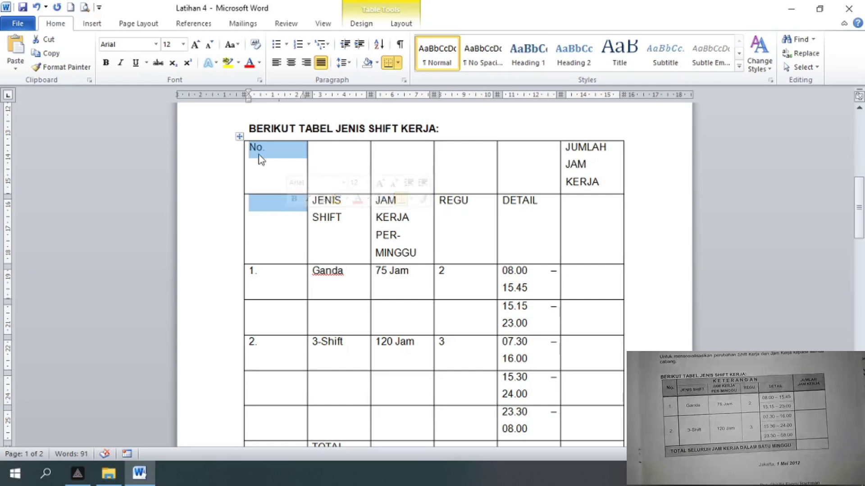
right_click(260, 206)
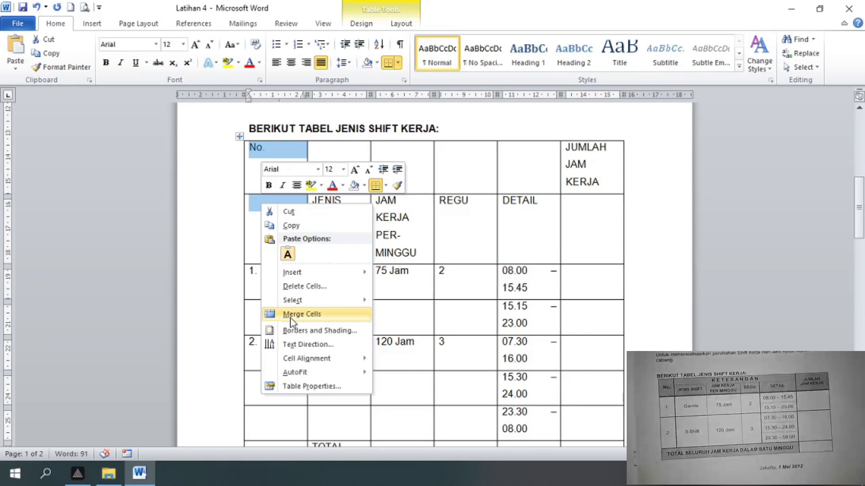
left_click(322, 315)
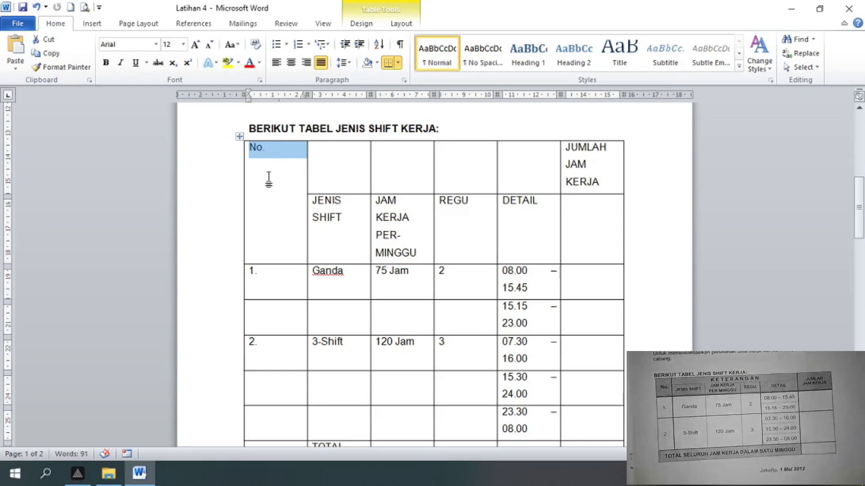
Centre No. in its merged cell and type KETERANGAN in the top cell above JAM KERJA
right_click(284, 155)
mouse_move(329, 305)
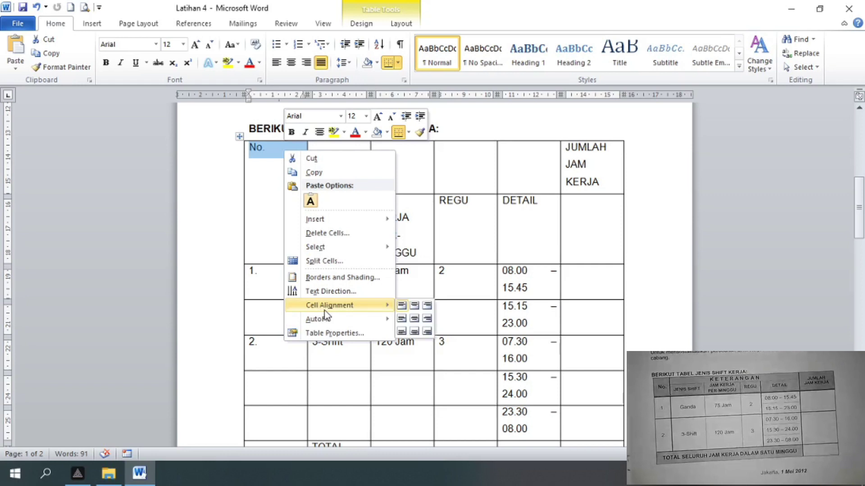
left_click(414, 305)
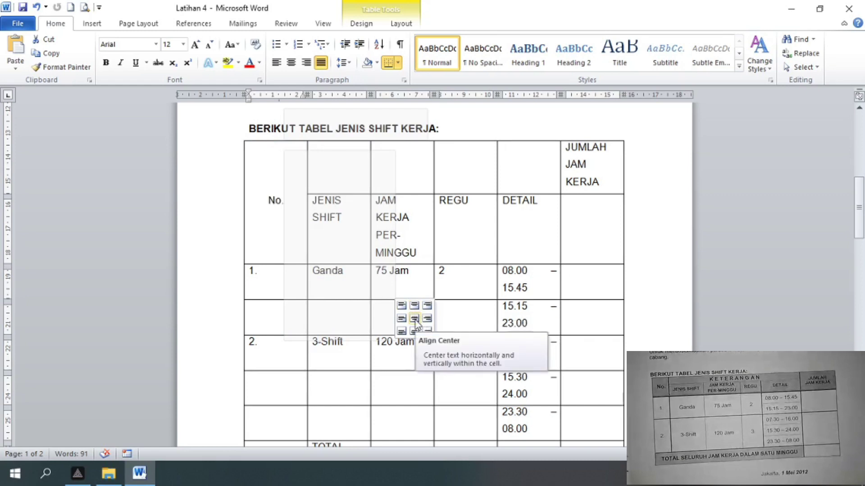
left_click(415, 319)
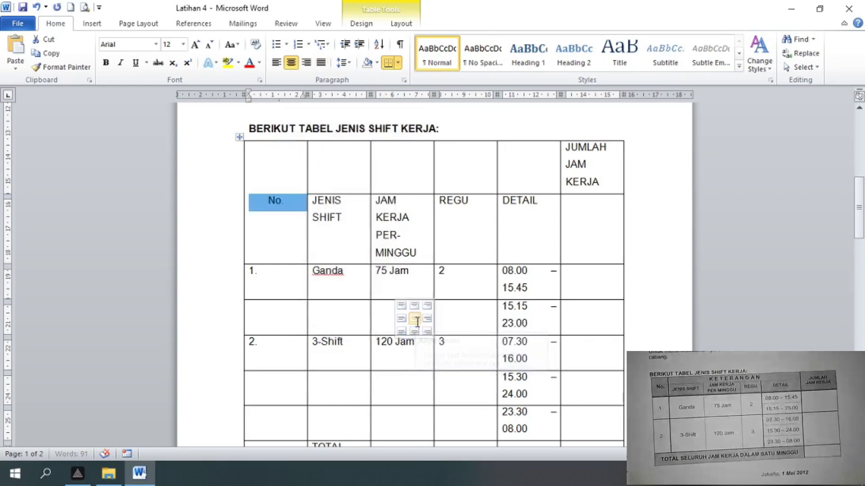
left_click(398, 171)
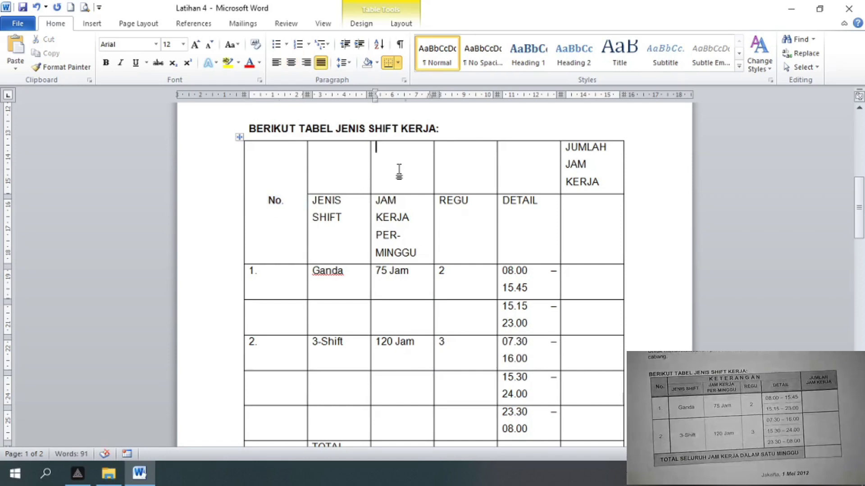
type("KETERANGAN")
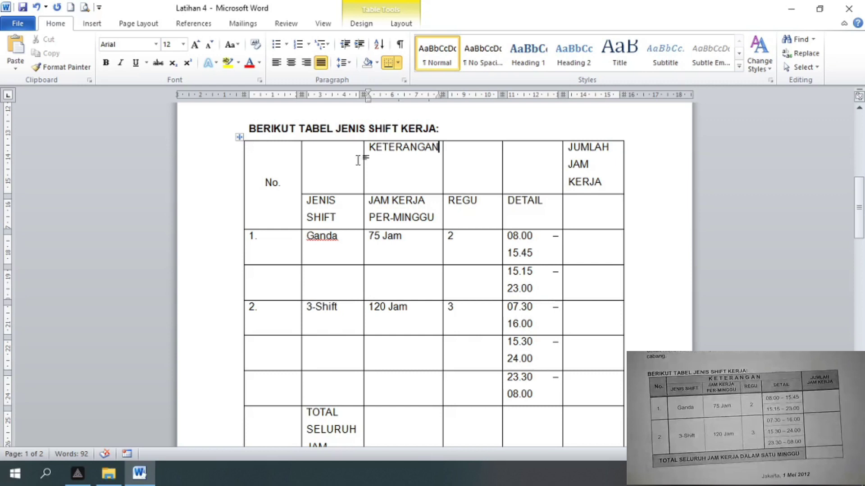
left_click_drag(328, 155, 524, 163)
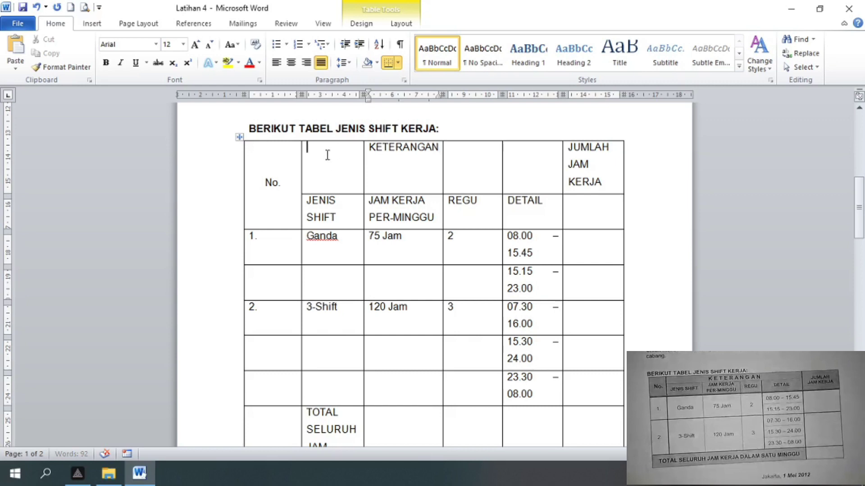
Merge the top header cells into one centred KETERANGAN cell
right_click(465, 151)
left_click(507, 260)
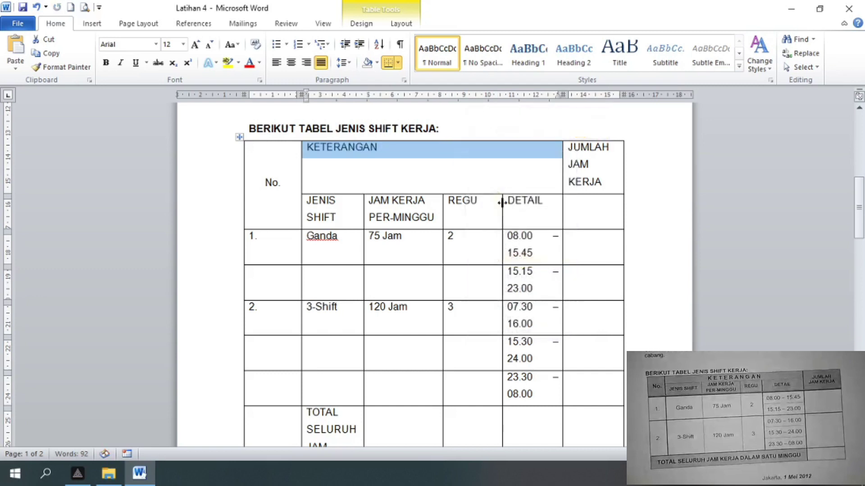
right_click(442, 148)
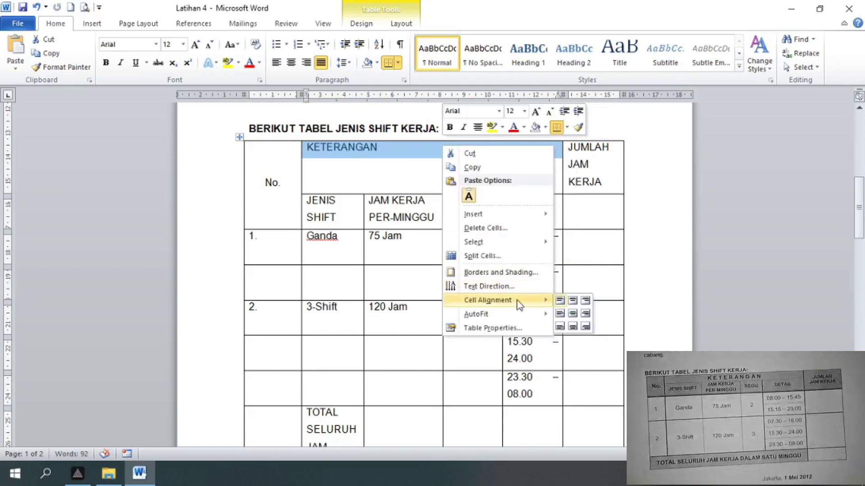
mouse_move(487, 300)
left_click(574, 313)
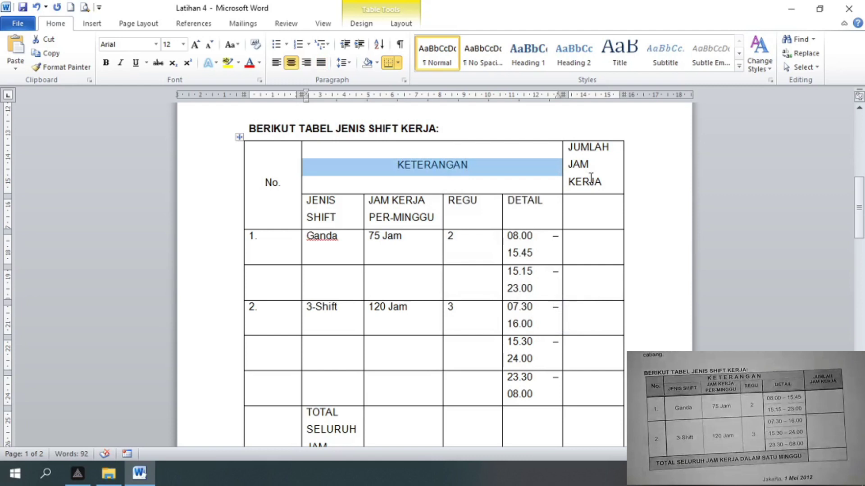
Merge JUMLAH JAM KERJA with the cell below and centre it
left_click_drag(569, 150, 603, 211)
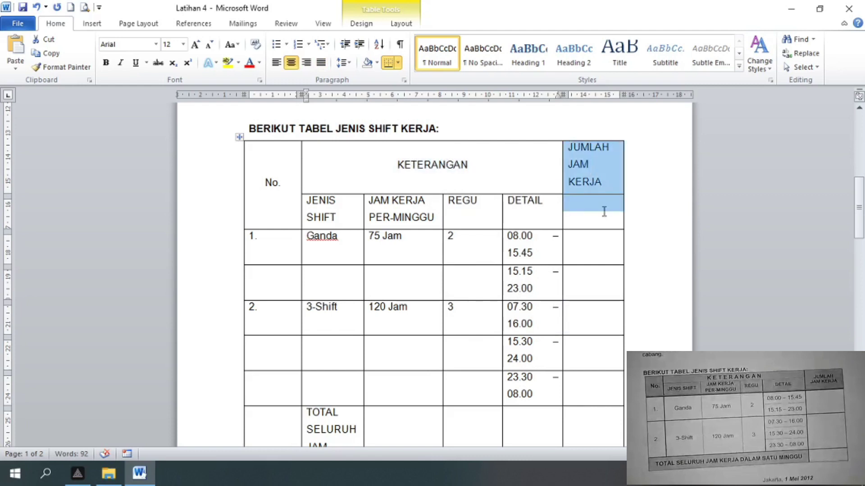
right_click(589, 210)
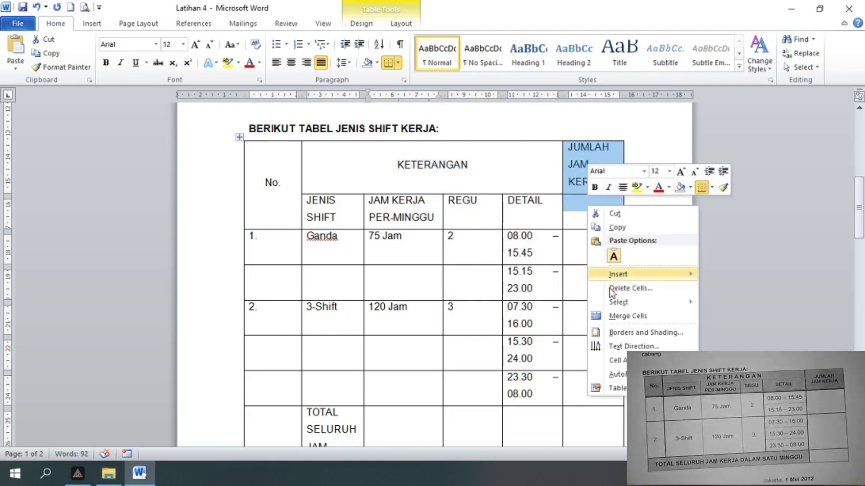
left_click(622, 319)
right_click(597, 166)
mouse_move(642, 319)
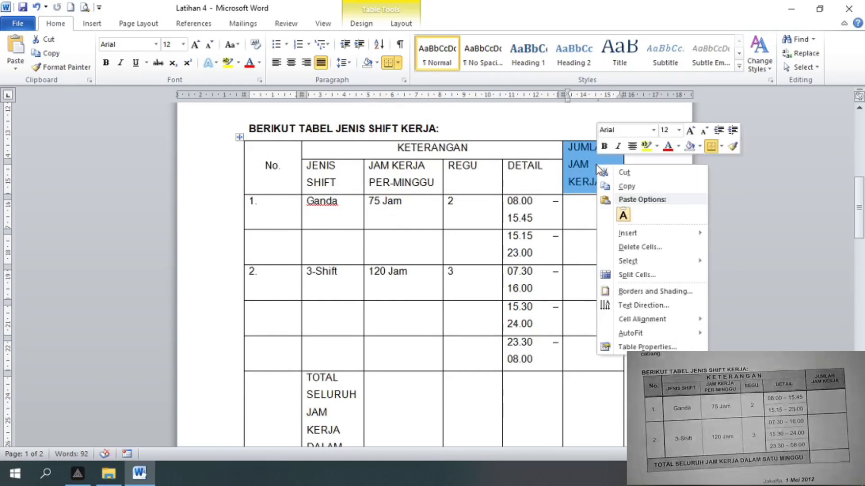
left_click(727, 333)
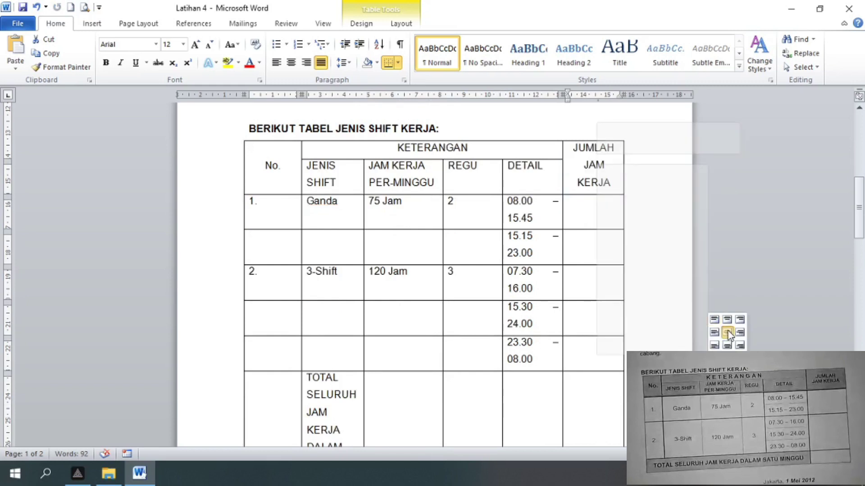
Merge the Ganda shift's No., JENIS SHIFT, 75 Jam and REGU cells vertically
left_click(329, 214)
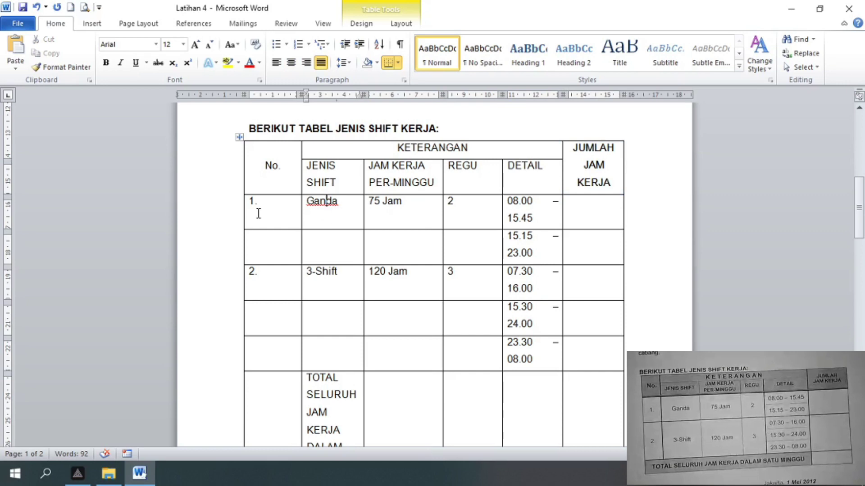
left_click_drag(255, 212, 256, 246)
right_click(256, 245)
left_click(311, 349)
left_click_drag(329, 212, 331, 243)
right_click(331, 243)
left_click(369, 373)
left_click(442, 357)
left_click_drag(450, 203, 451, 245)
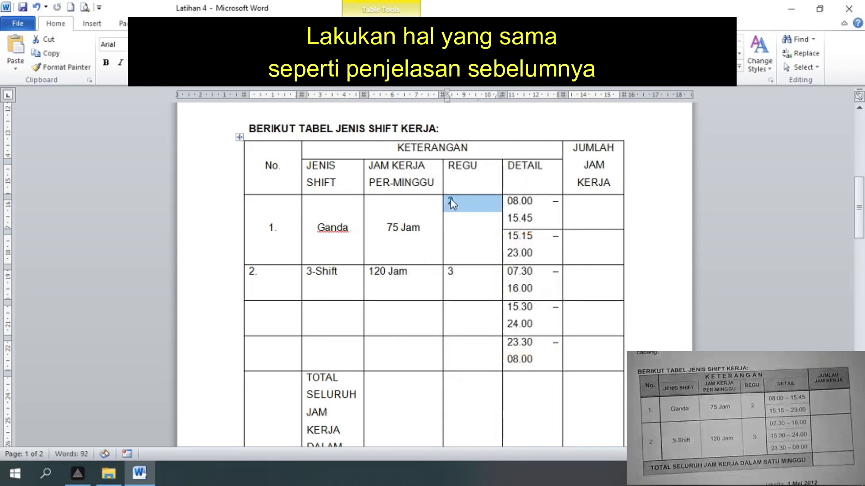
right_click(450, 246)
left_click(491, 357)
left_click_drag(576, 198, 577, 206)
right_click(577, 206)
Merge the 3-Shift block's No., 3-Shift, 120 Jam, REGU and JUMLAH cells vertically
left_click_drag(252, 275, 264, 365)
right_click(264, 365)
left_click(318, 270)
left_click_drag(316, 275, 315, 351)
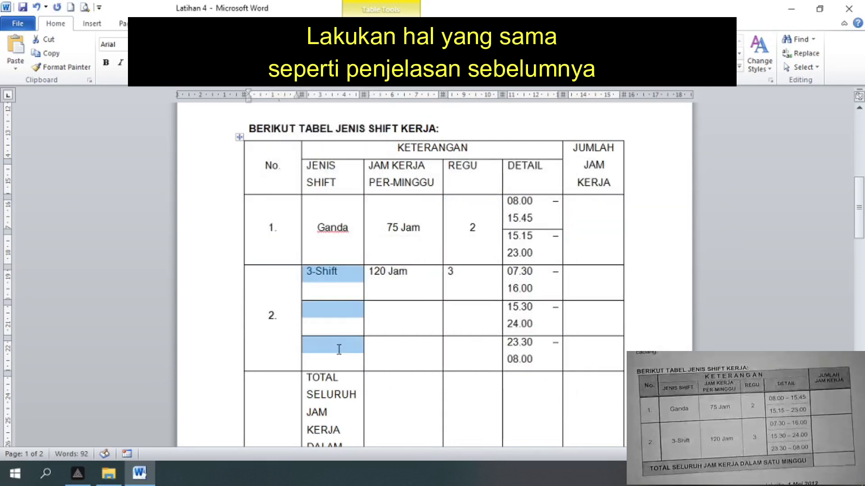
left_click_drag(397, 274, 458, 280)
right_click(459, 280)
right_click(518, 279)
left_click(506, 266)
left_click_drag(585, 275, 589, 347)
right_click(588, 347)
left_click(716, 212)
Merge the bottom TOTAL row into one cell with its text centred
scroll(303, 351, "down", 3)
left_click_drag(303, 352, 516, 348)
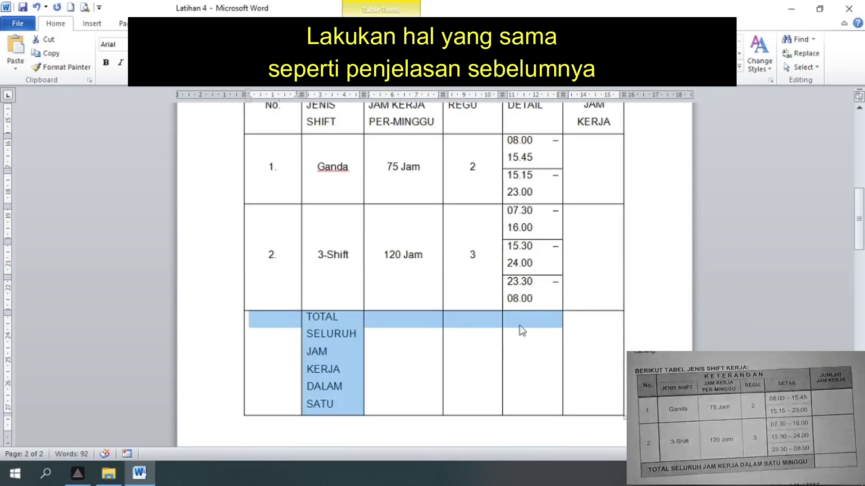
right_click(521, 330)
left_click(426, 239)
right_click(521, 330)
left_click(533, 291)
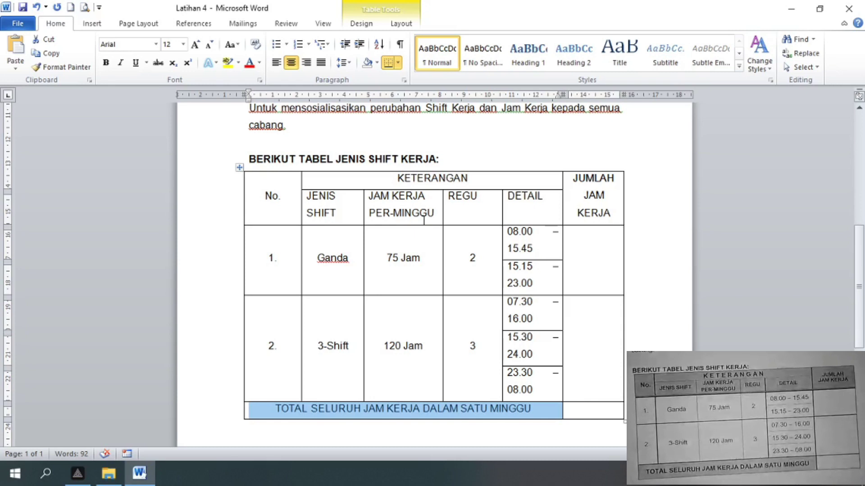
Bold the header cells from No. to DETAIL and centre them in their cells
mouse_move(264, 196)
left_mouse_down()
mouse_move(559, 201)
mouse_move(521, 211)
left_mouse_up()
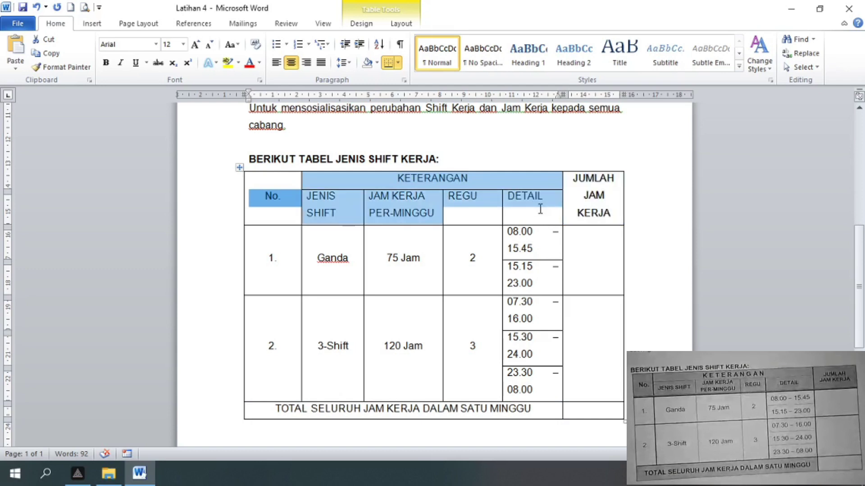
key("ctrl+b")
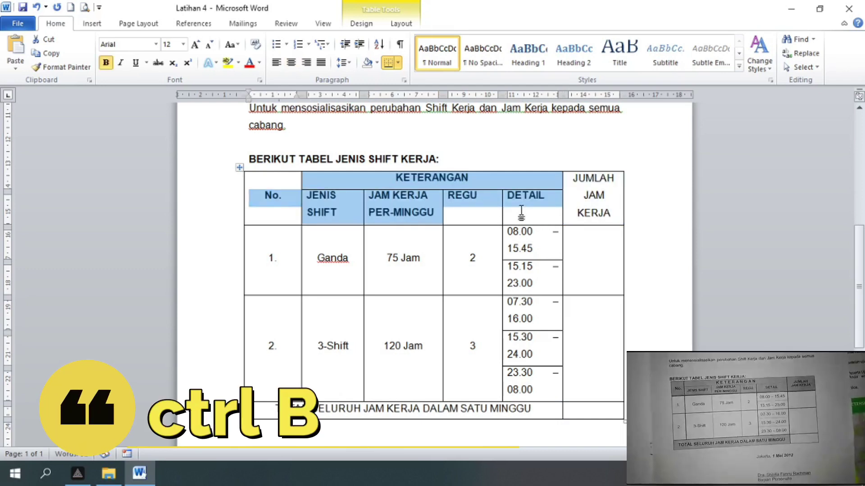
key("ctrl+e")
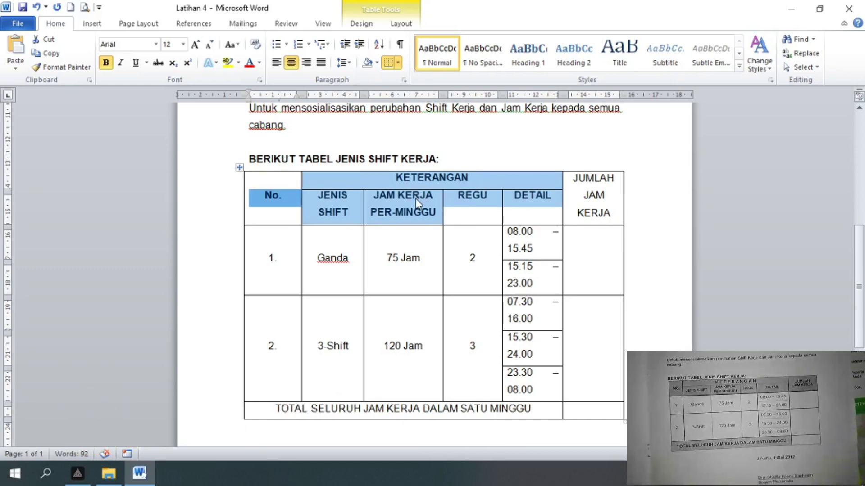
right_click(415, 198)
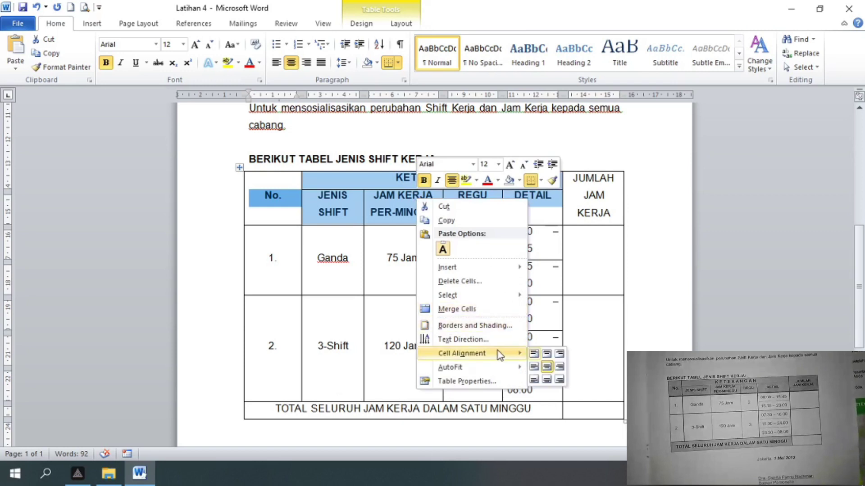
left_click(546, 367)
left_click(547, 367)
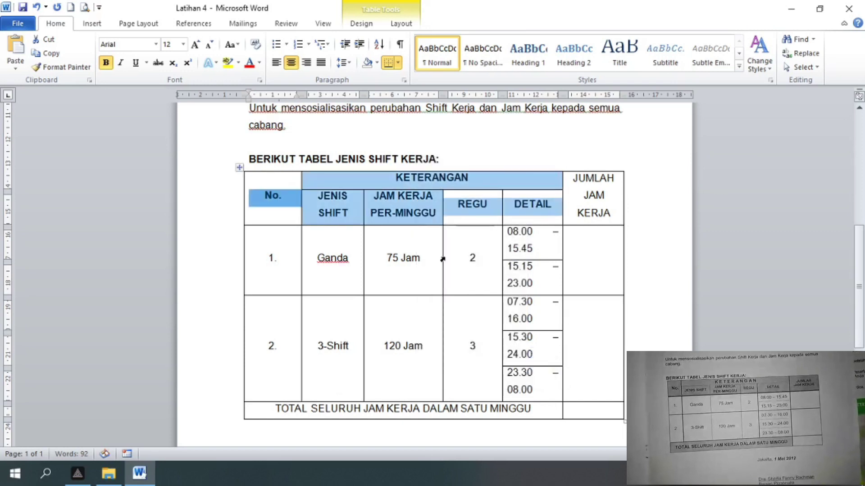
left_click(605, 213)
Bold JUMLAH JAM KERJA and the TOTAL SELURUH JAM KERJA DALAM SATU MINGGU line
left_click_drag(576, 178, 622, 222)
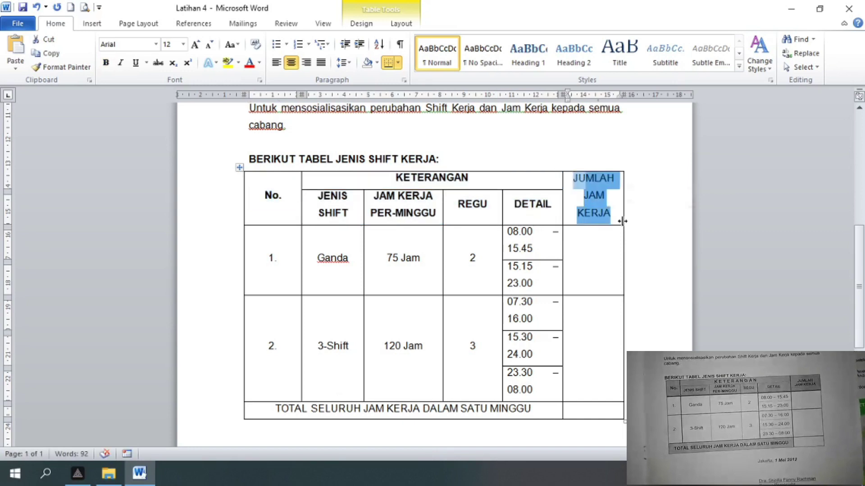
key("ctrl+b")
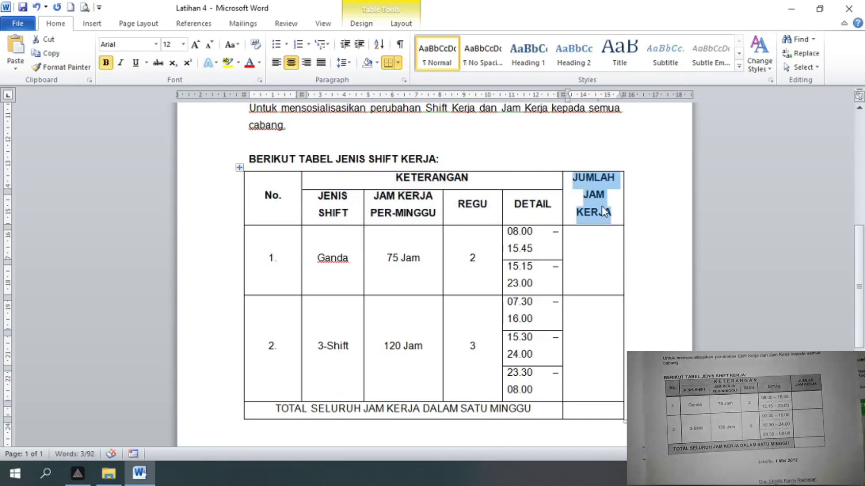
left_click(372, 252)
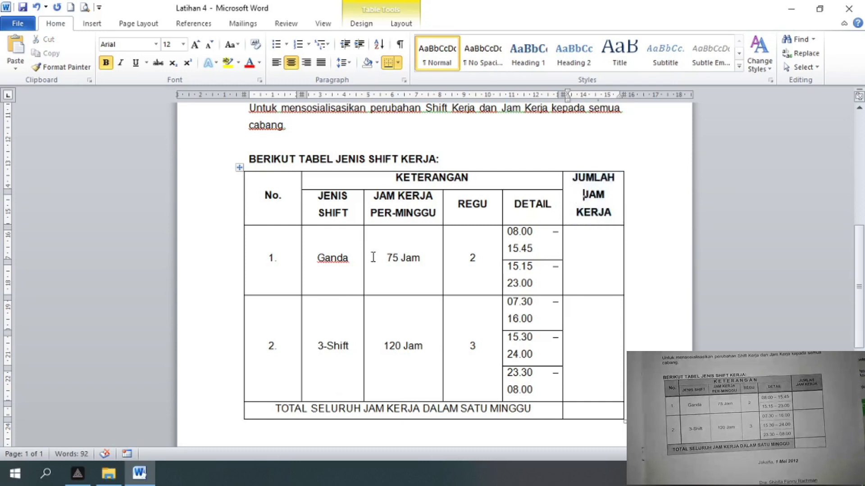
scroll(346, 248, "down", 1)
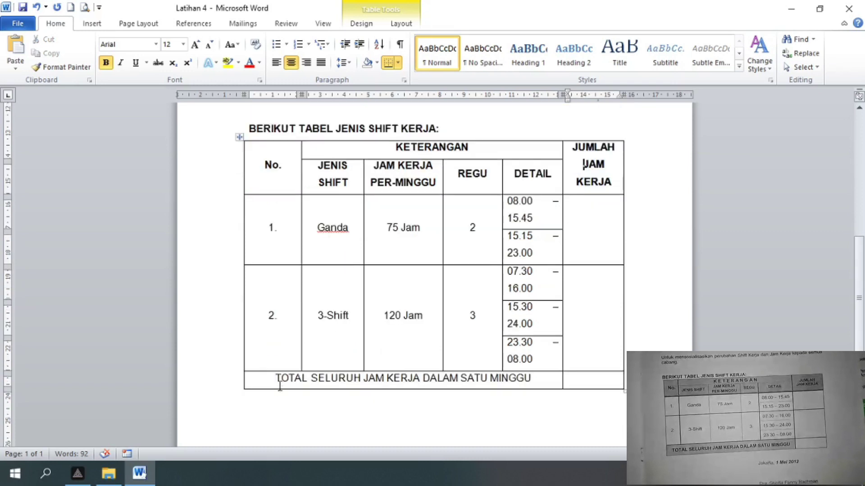
left_click_drag(275, 377, 521, 383)
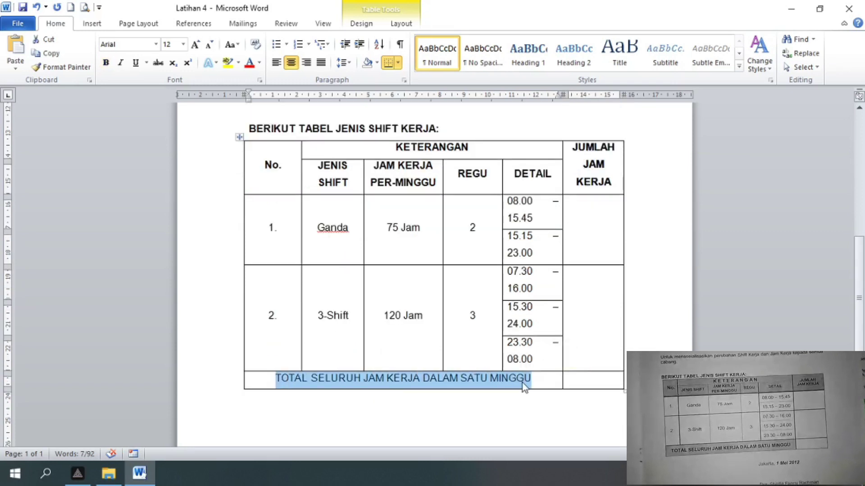
key("ctrl+b")
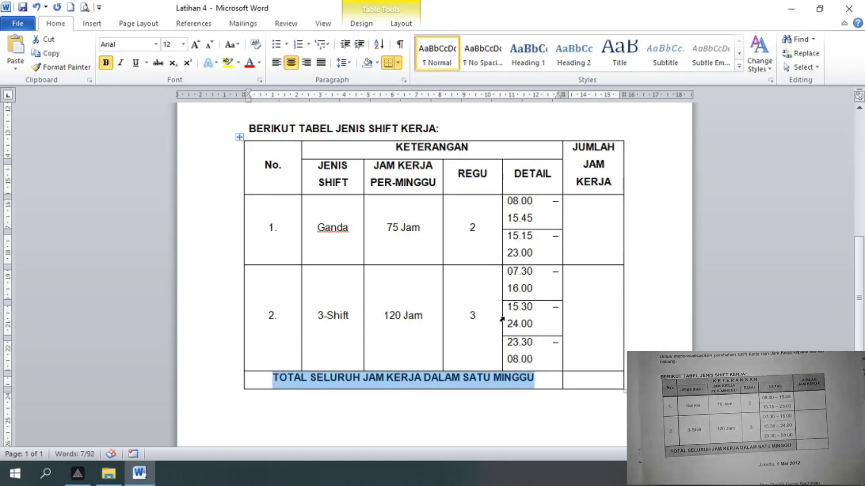
left_click(476, 233)
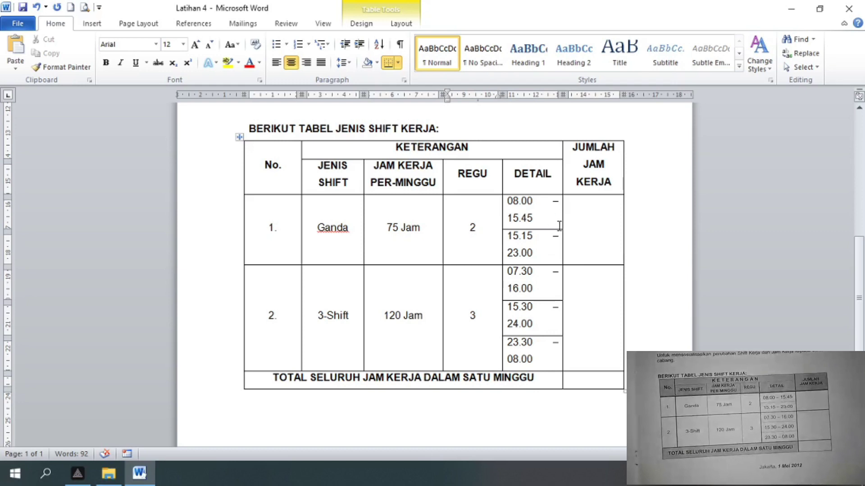
Undo the last change, then narrow the No., JENIS SHIFT and JAM KERJA columns and resize DETAIL
key("ctrl+z")
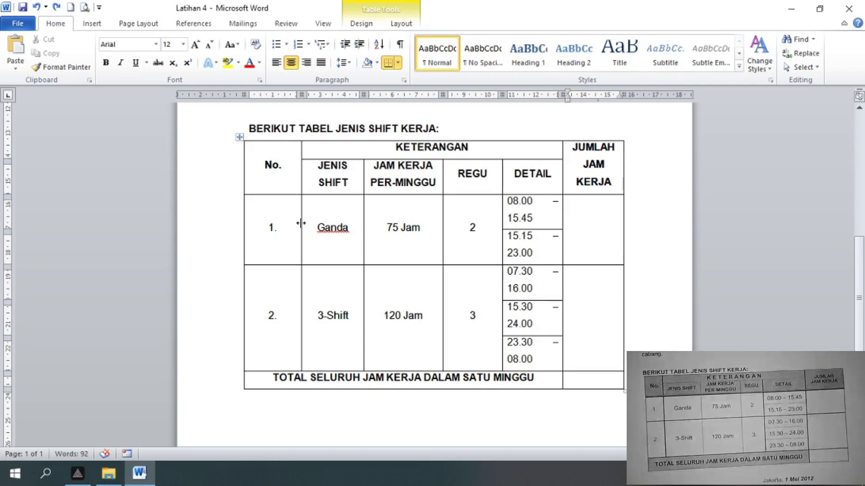
left_click_drag(300, 222, 301, 223)
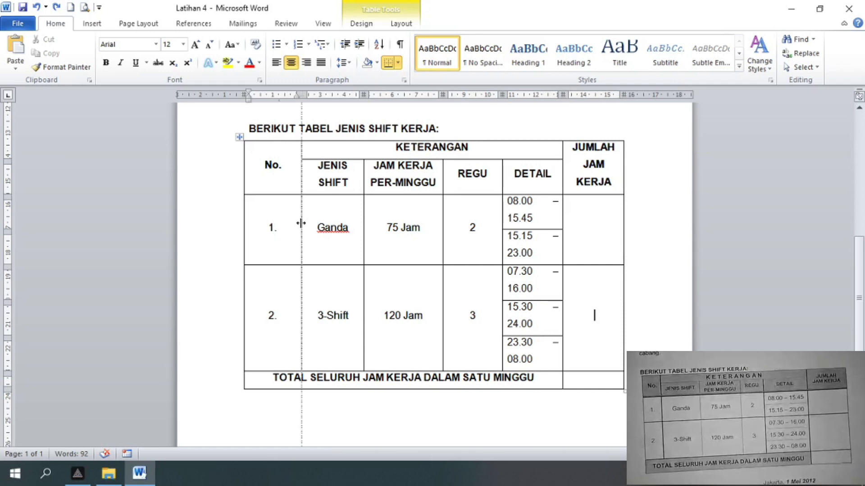
left_click_drag(301, 223, 278, 227)
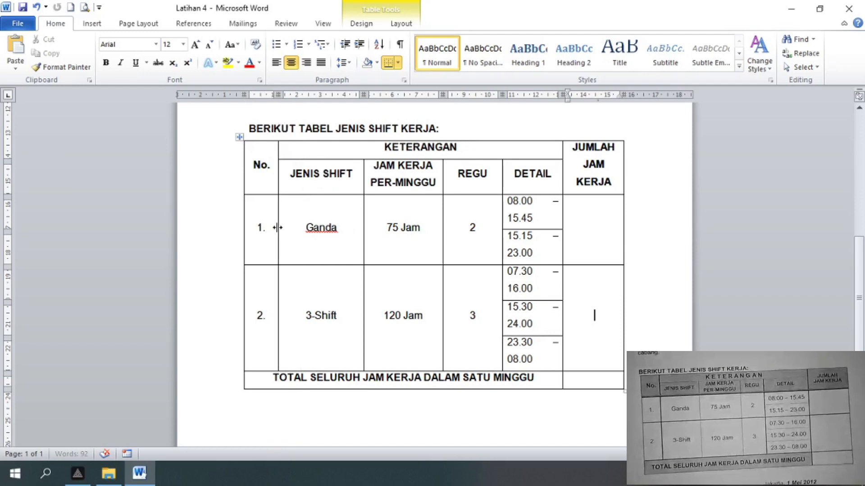
left_click_drag(363, 223, 356, 222)
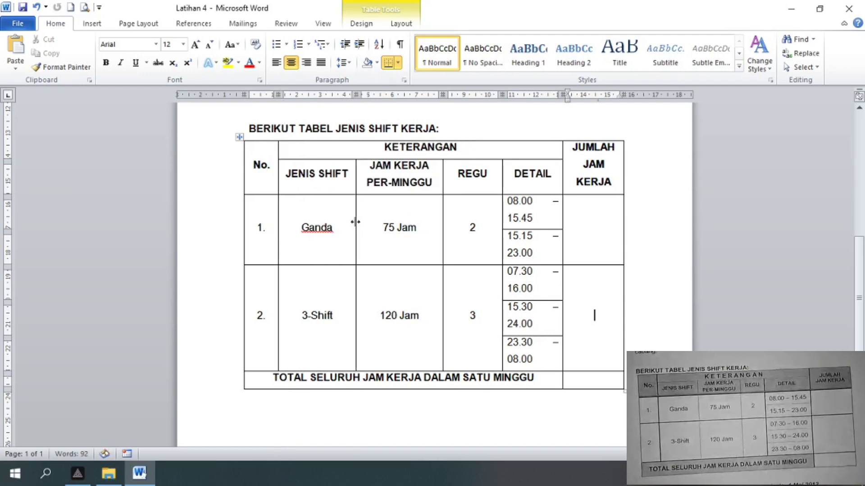
left_click_drag(442, 226, 431, 226)
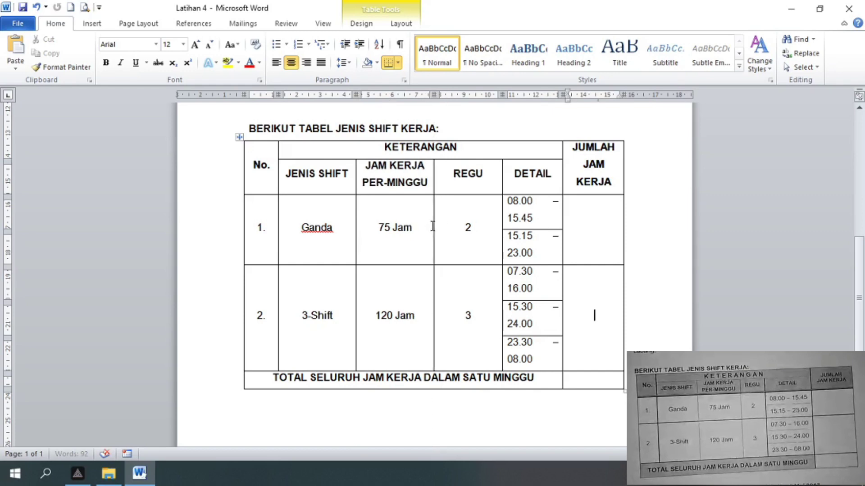
left_click_drag(500, 220, 475, 228)
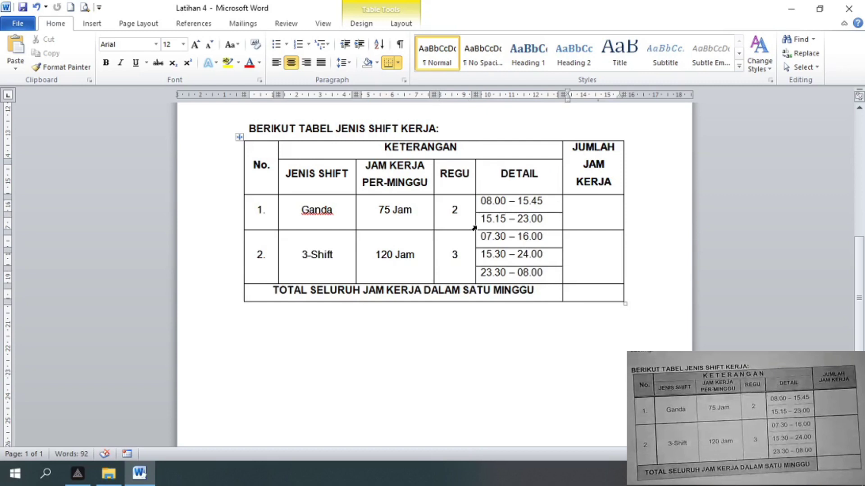
Narrow DETAIL and extend the table's right edge to widen JUMLAH JAM KERJA
left_click_drag(562, 188, 539, 193)
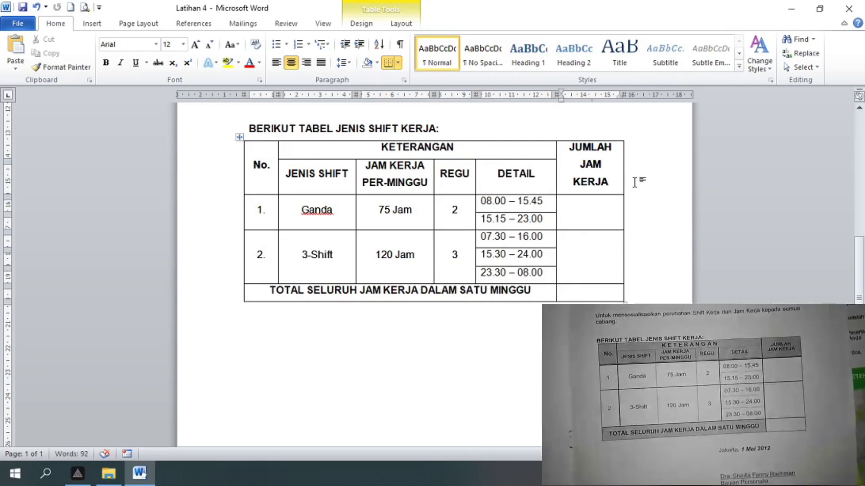
left_click_drag(622, 185, 644, 185)
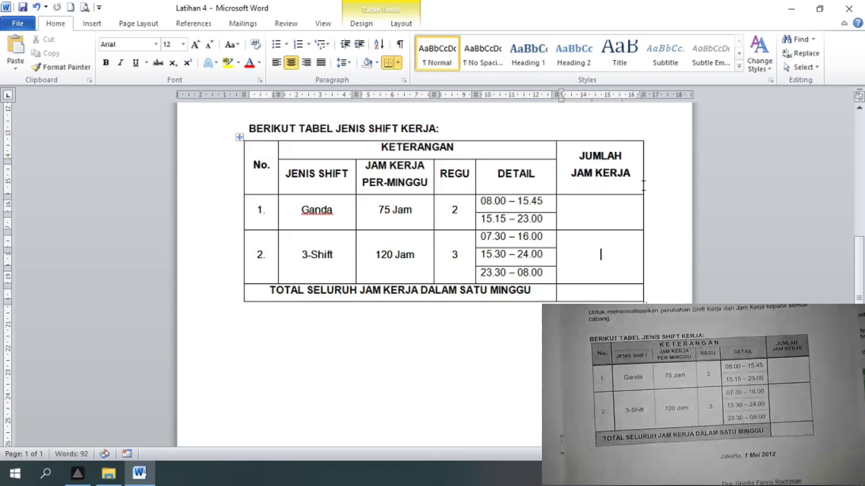
key("Down")
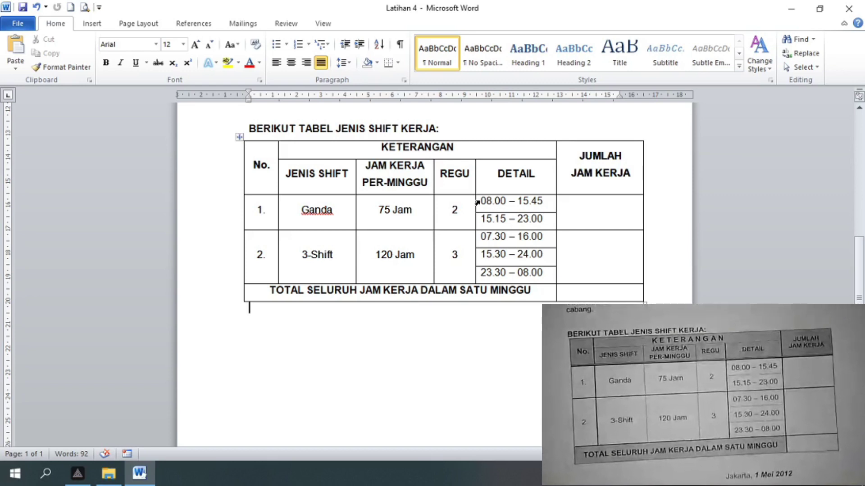
Centre the five DETAIL time cells with the Align Center cell alignment
left_click_drag(477, 203, 488, 274)
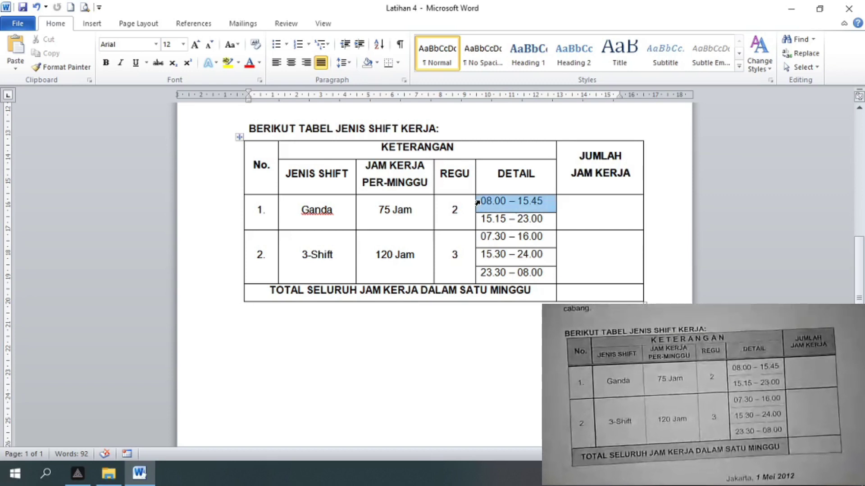
right_click(489, 274)
mouse_move(537, 237)
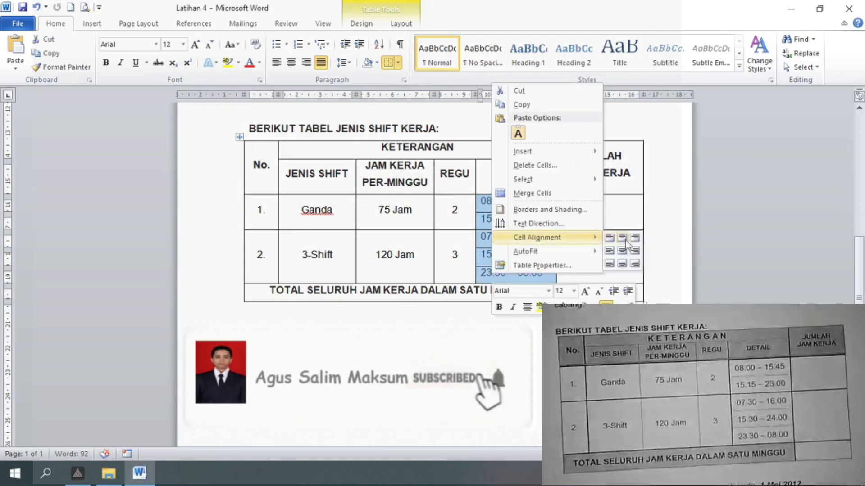
left_click(625, 241)
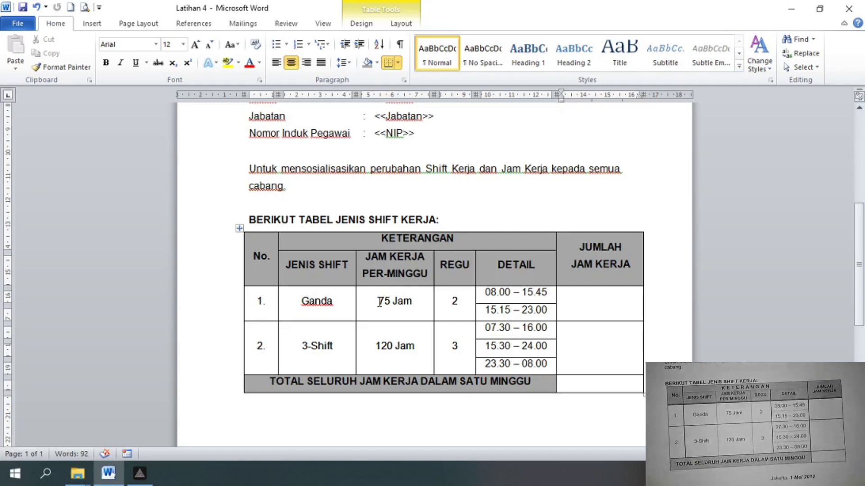
Choose the thick border line style from Table Tools Design's Line Style list
left_click(368, 24)
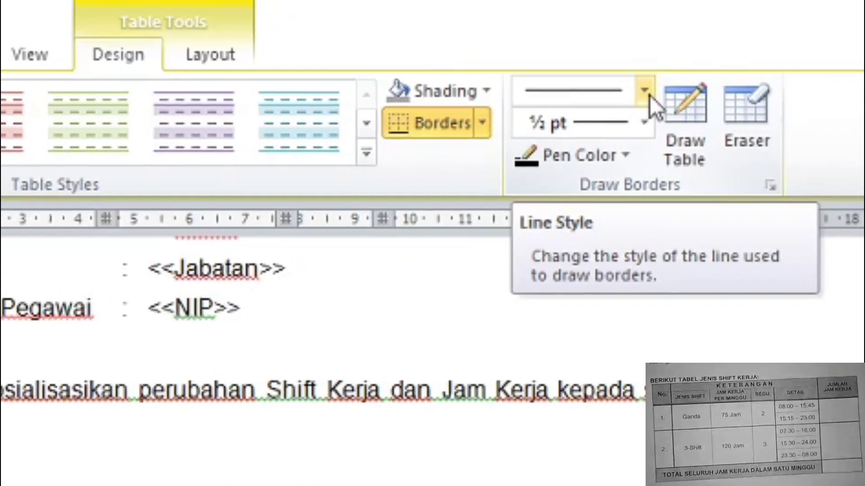
left_click(630, 78)
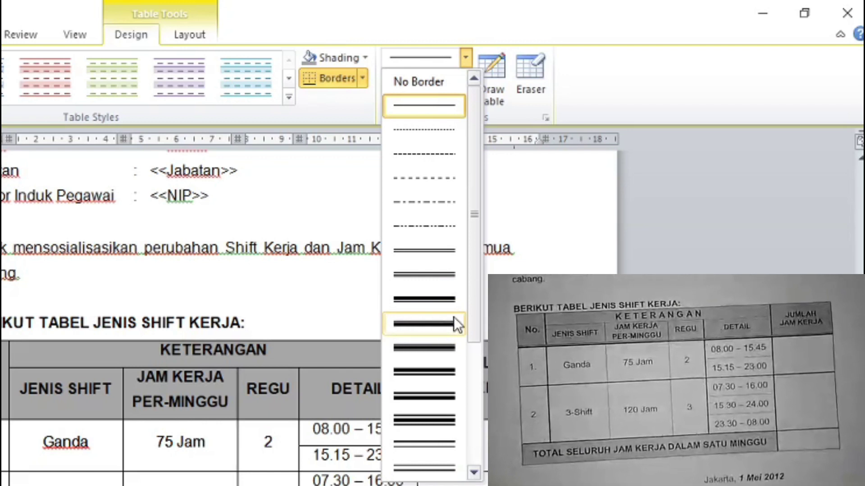
left_click(424, 325)
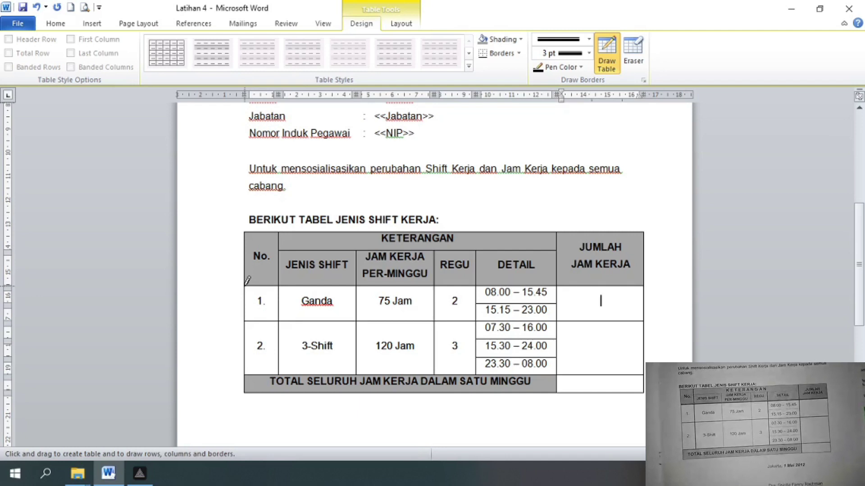
Draw a thick border along the full width under the header row
left_click_drag(247, 282, 296, 282)
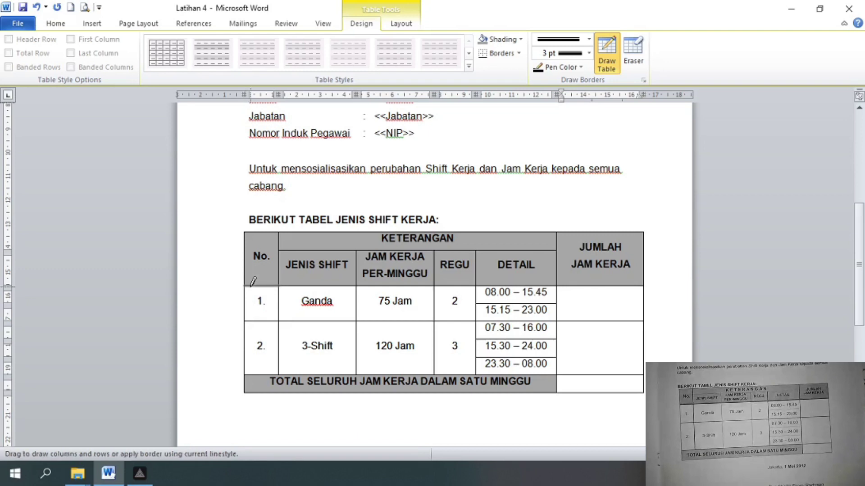
left_click_drag(363, 281, 582, 278)
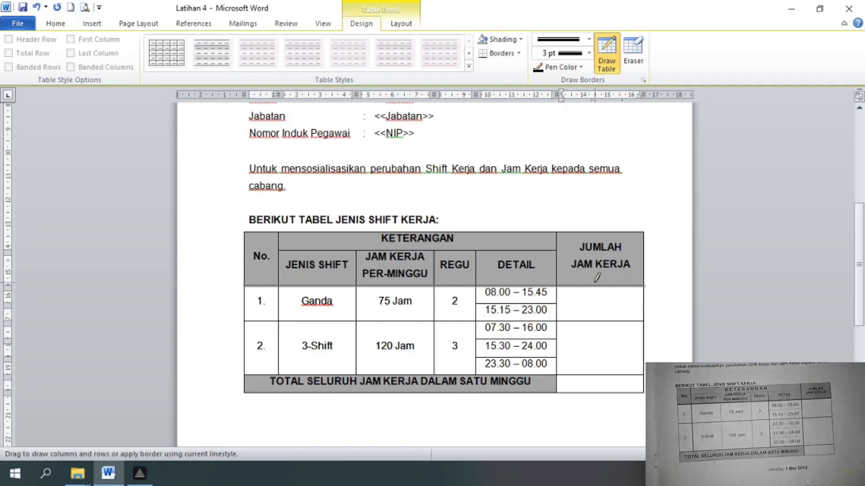
left_click_drag(596, 279, 570, 279)
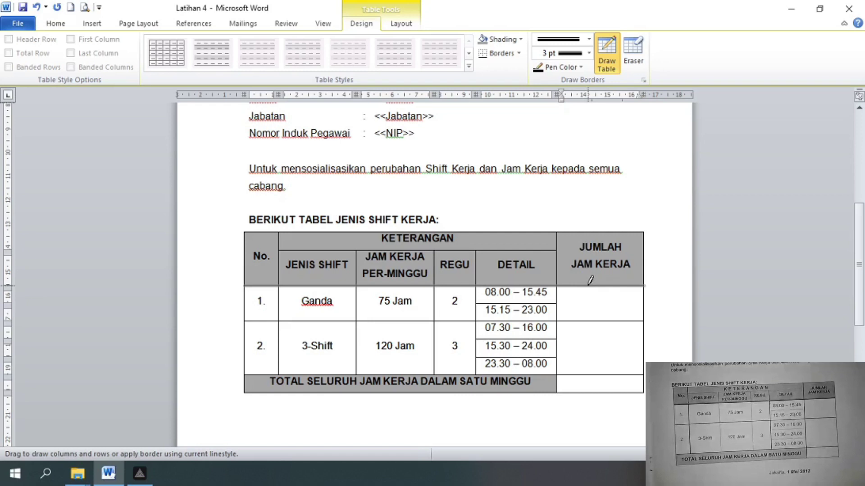
left_click_drag(590, 280, 423, 277)
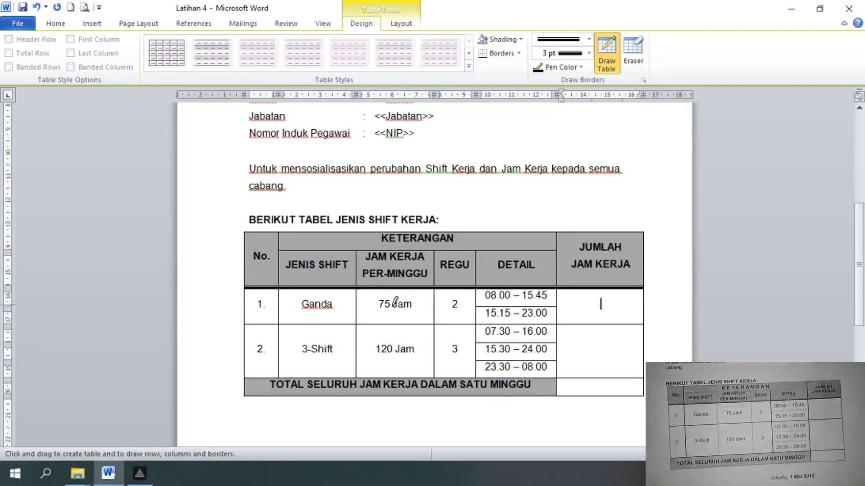
Set the border pen to a solid line with 3 pt weight
left_click(590, 40)
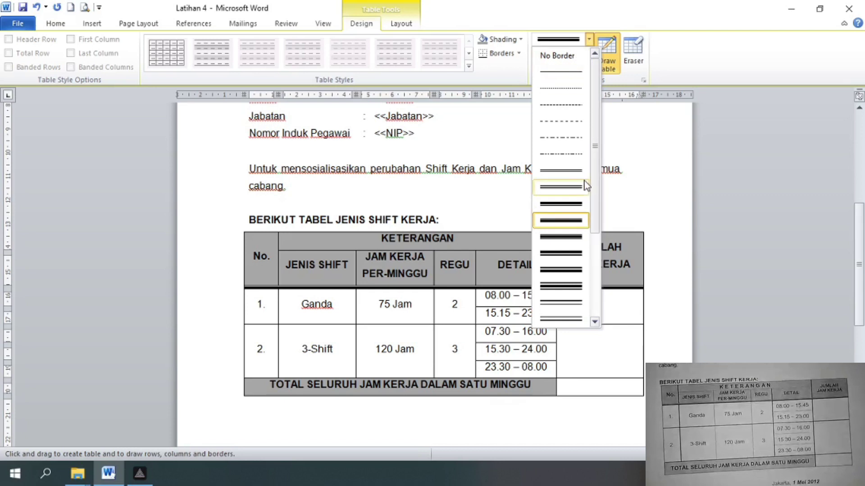
left_click(577, 73)
left_click(588, 39)
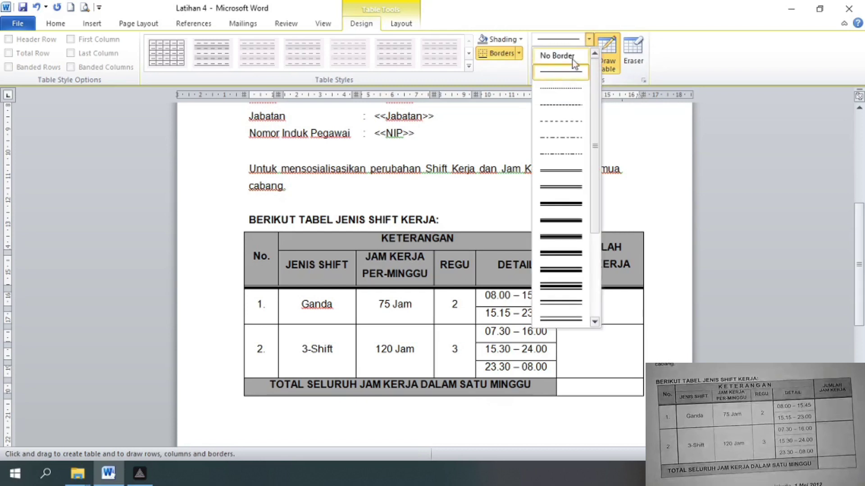
left_click(562, 73)
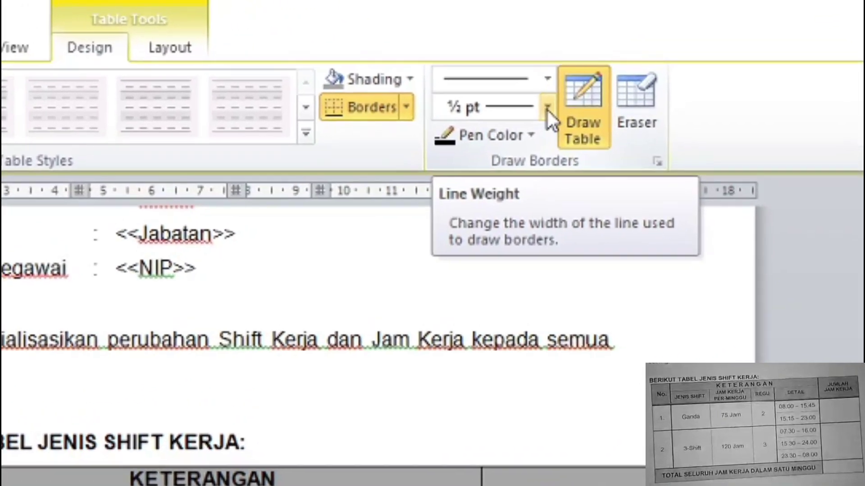
left_click(570, 78)
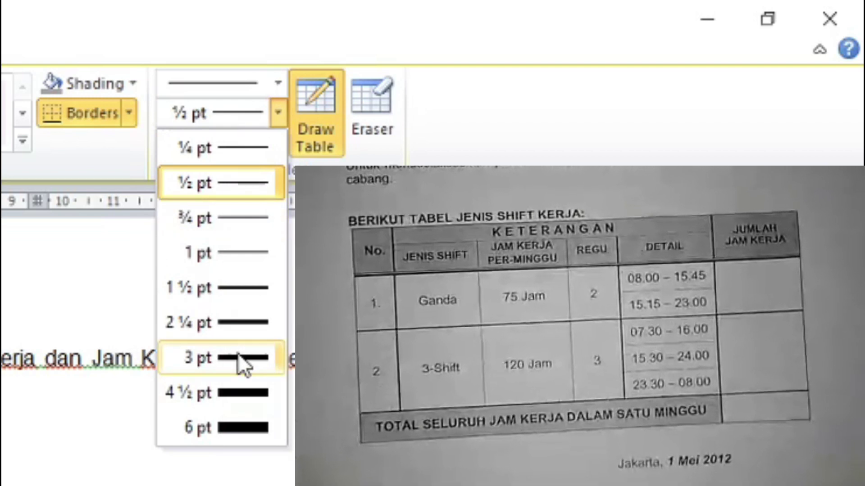
left_click(239, 353)
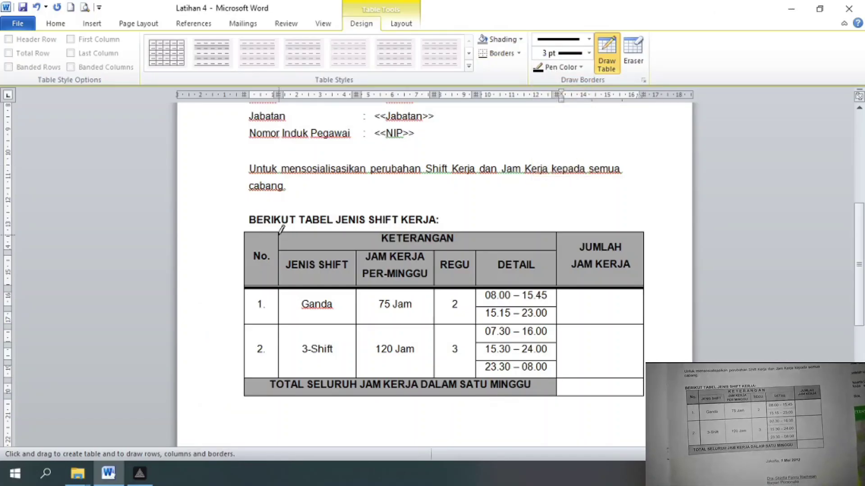
Draw 3 pt dividers after No., before JUMLAH, after REGU, above TOTAL and between rows 1 and 2
left_click_drag(282, 231, 279, 337)
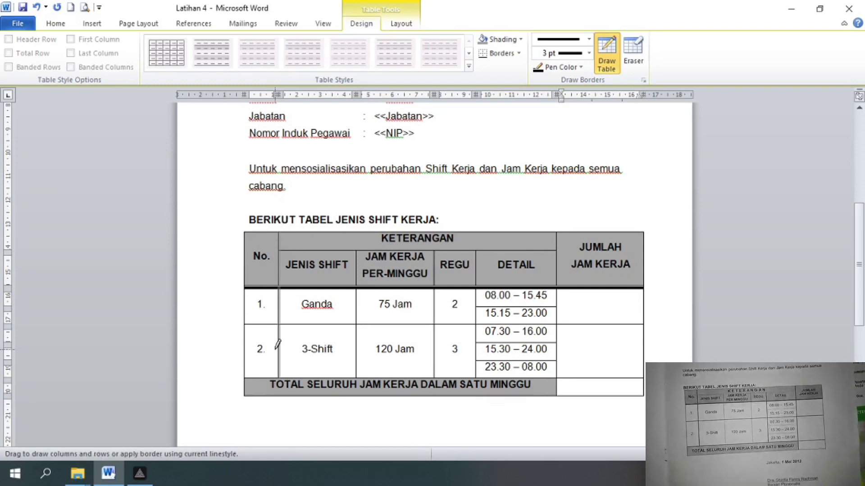
left_click_drag(278, 345, 278, 345)
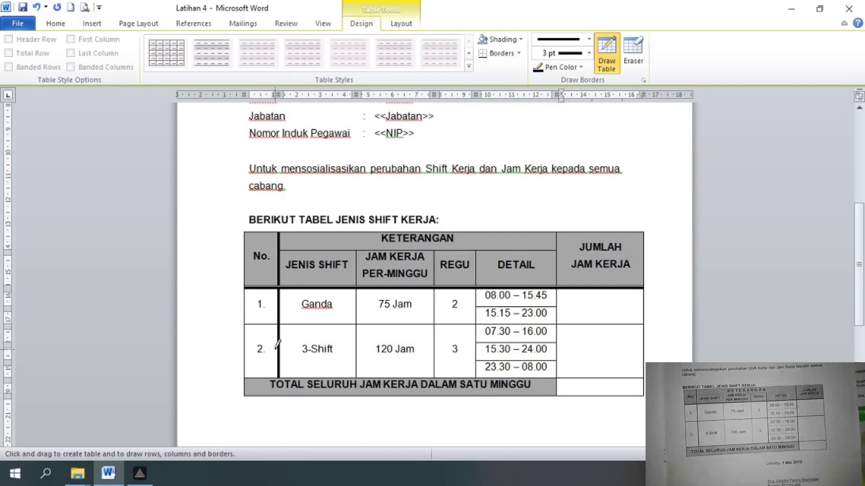
left_click_drag(557, 231, 557, 374)
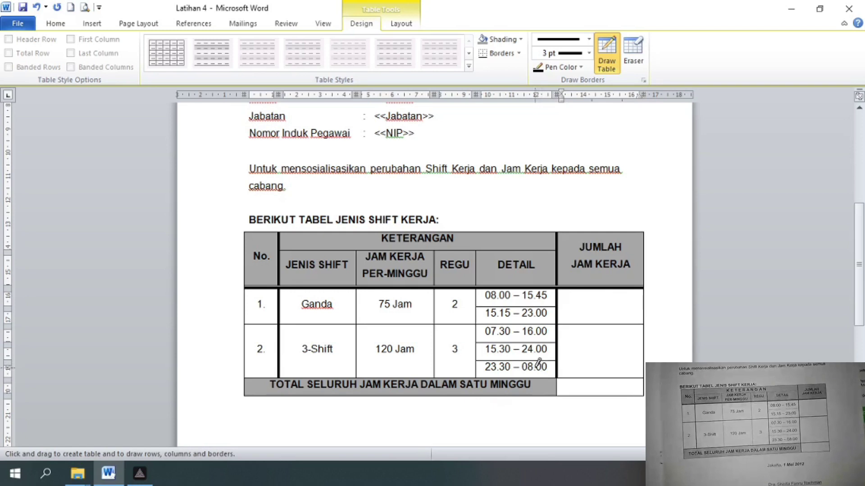
left_click_drag(247, 379, 599, 372)
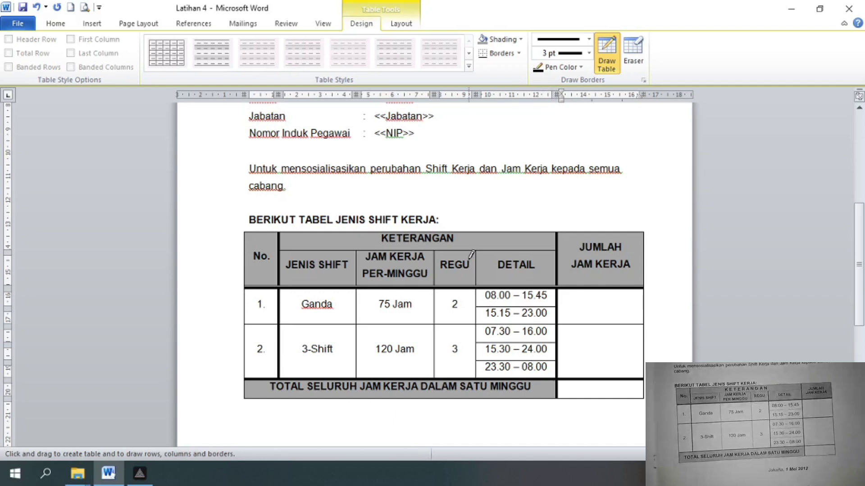
left_click_drag(477, 247, 474, 362)
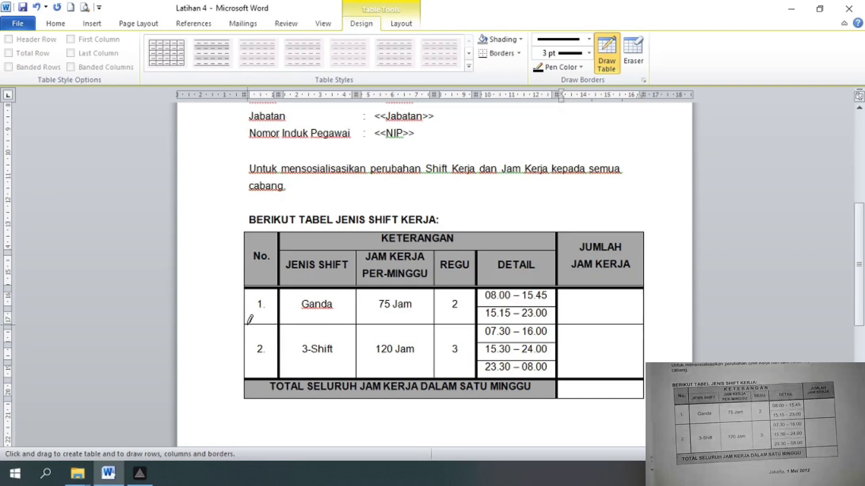
left_click_drag(248, 319, 604, 321)
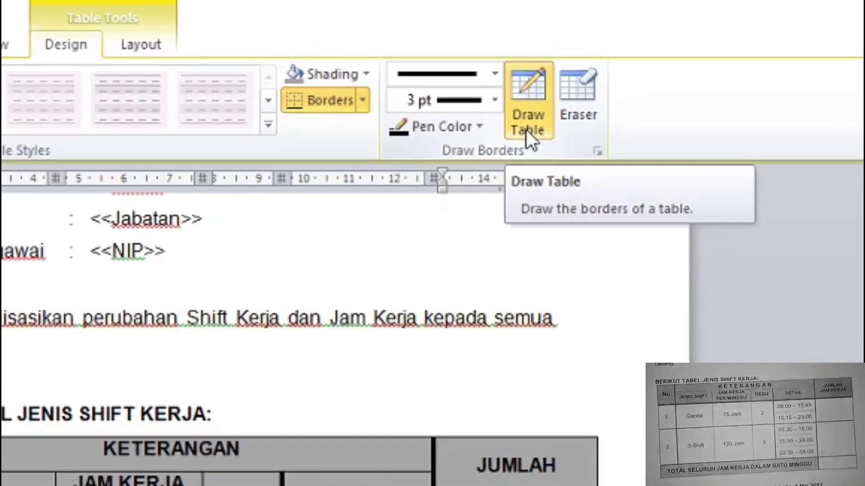
Turn off Draw Table, move through row 1's cells, and centre the grand-total cell
left_click(486, 174)
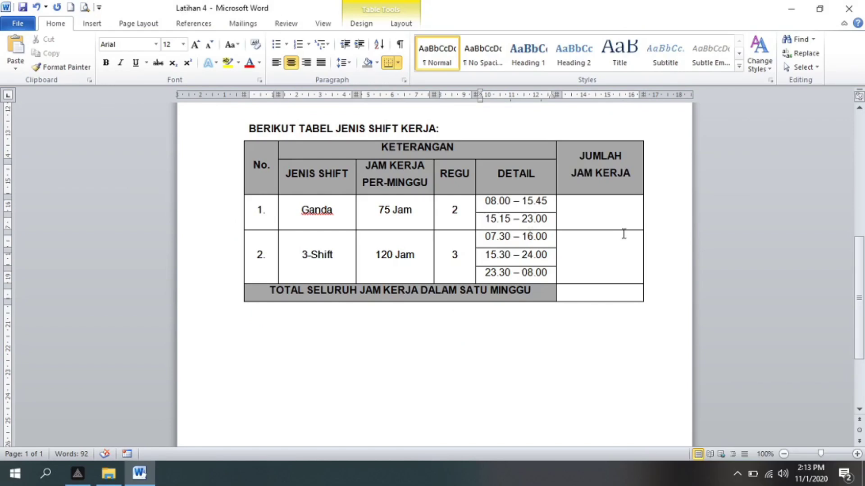
left_click(620, 218)
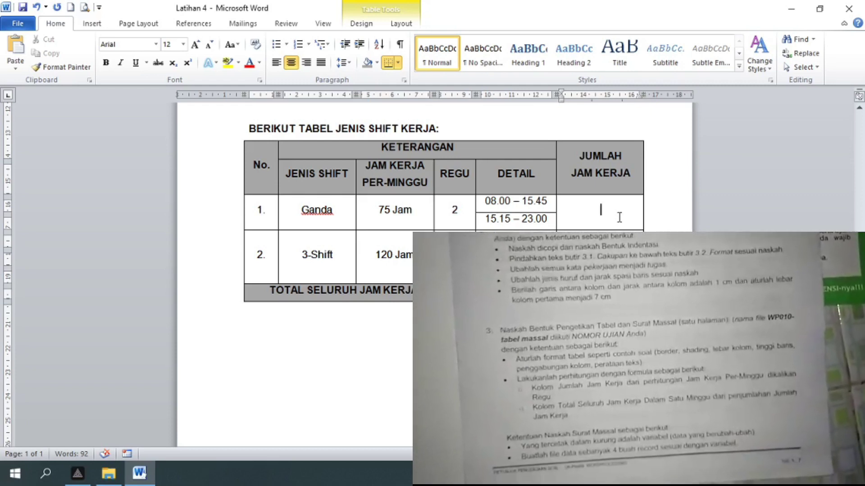
left_click(619, 217)
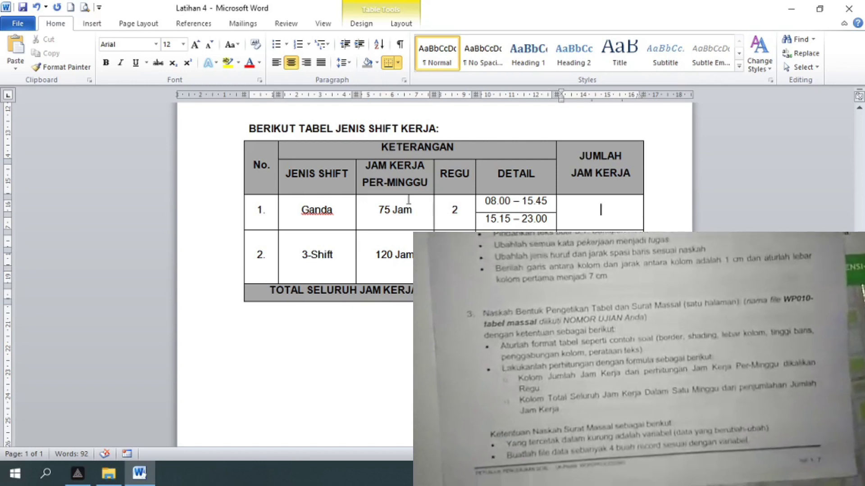
left_click(386, 210)
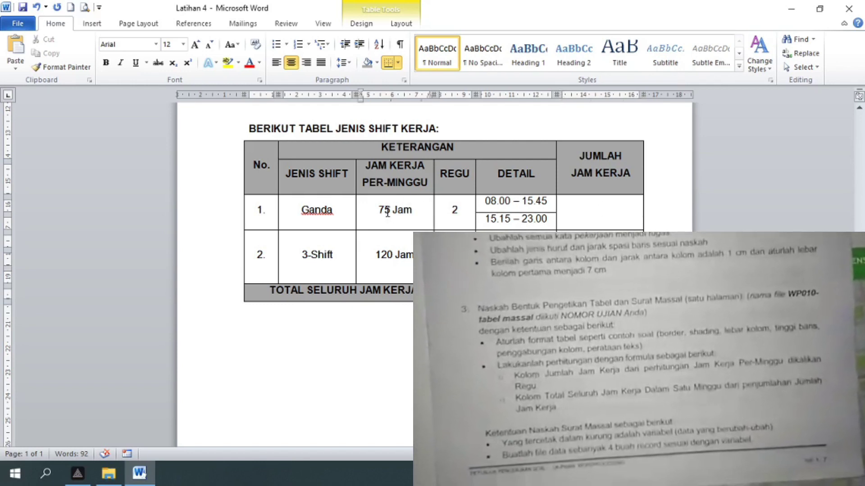
left_click(456, 212)
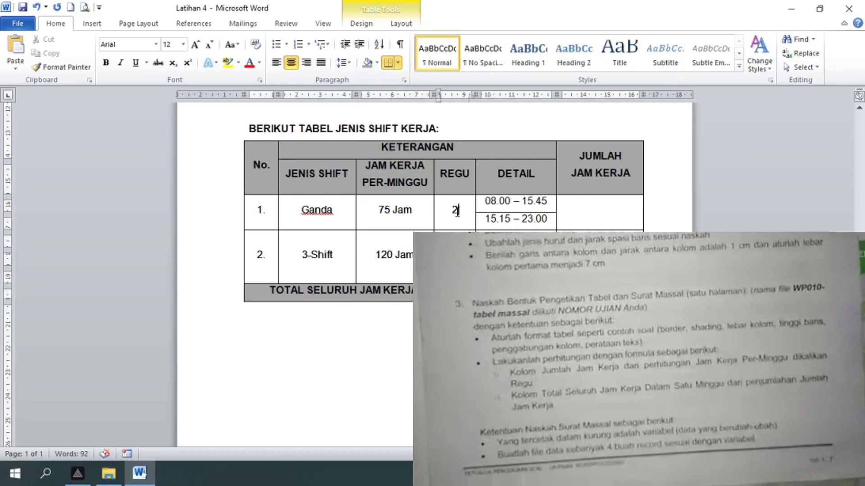
key("Left")
key("Left")
key("Left")
left_click(578, 208)
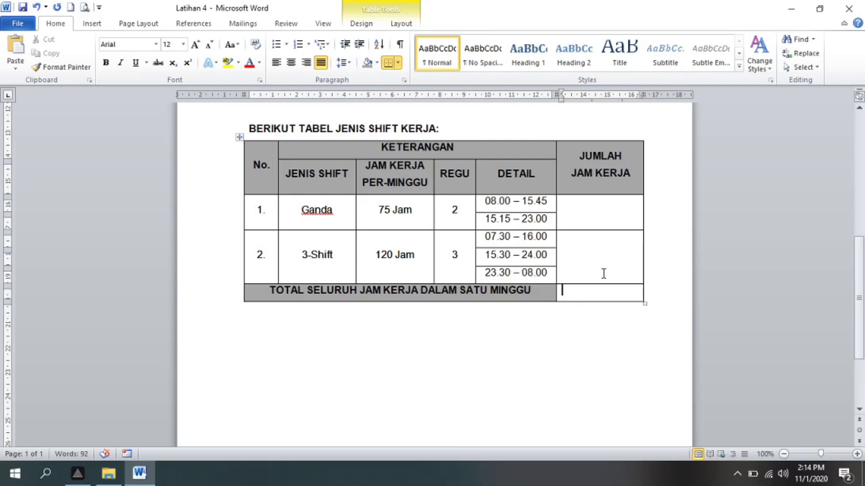
left_click(290, 62)
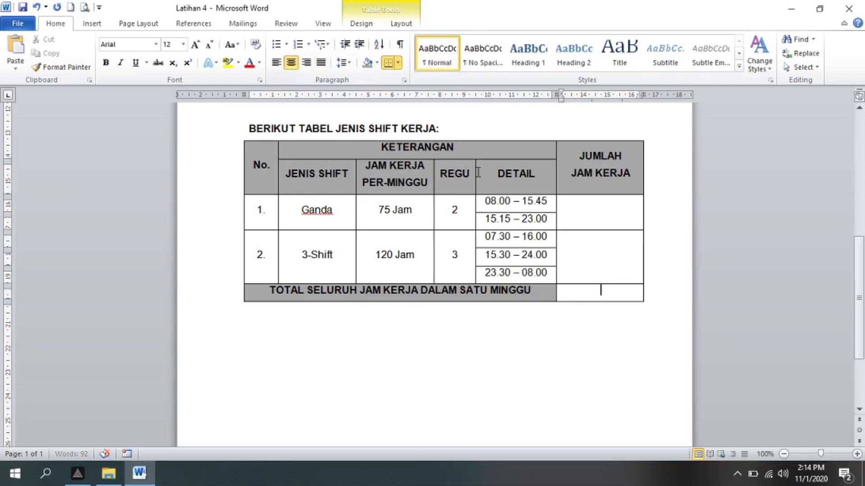
left_click(610, 214)
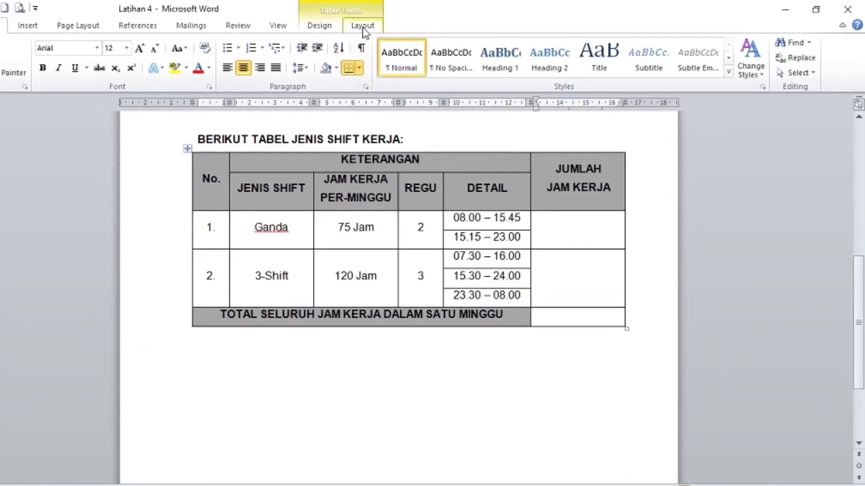
Open Layout > Formula for row 1's total, move the dialog aside, and start erasing =SUM(ABOVE)
left_click(370, 26)
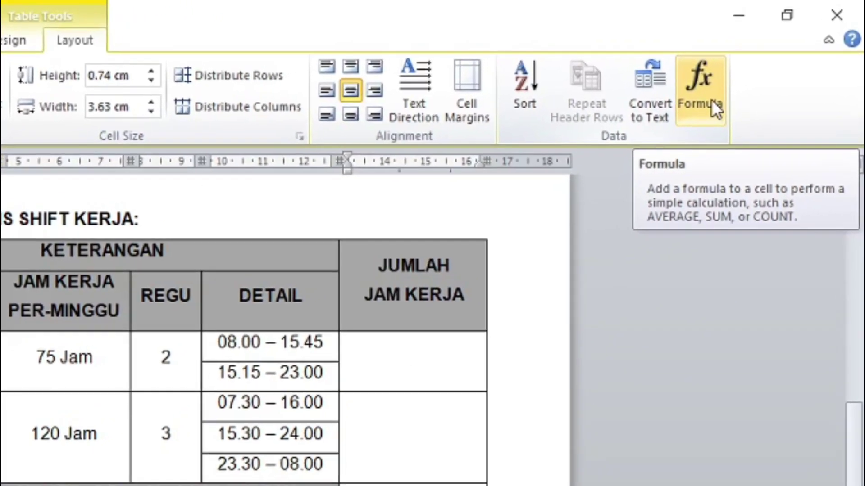
left_click(716, 103)
mouse_move(245, 23)
left_mouse_down()
mouse_move(407, 258)
mouse_move(698, 145)
left_mouse_up()
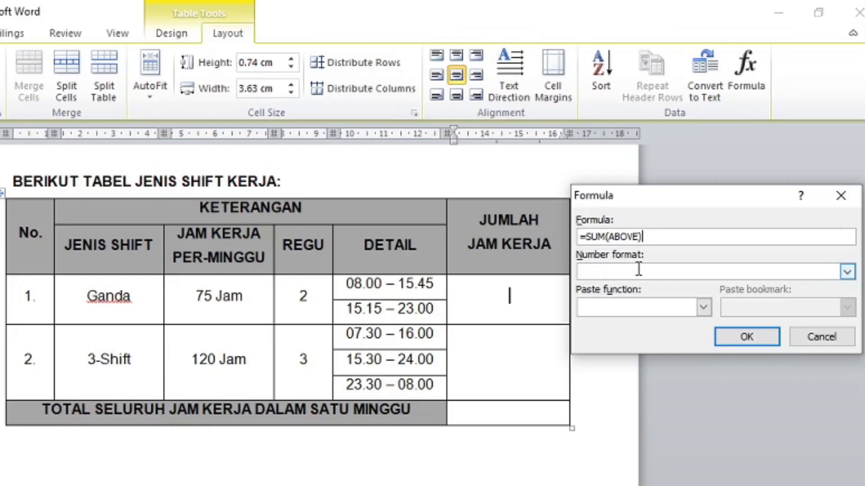
left_click_drag(638, 197, 637, 52)
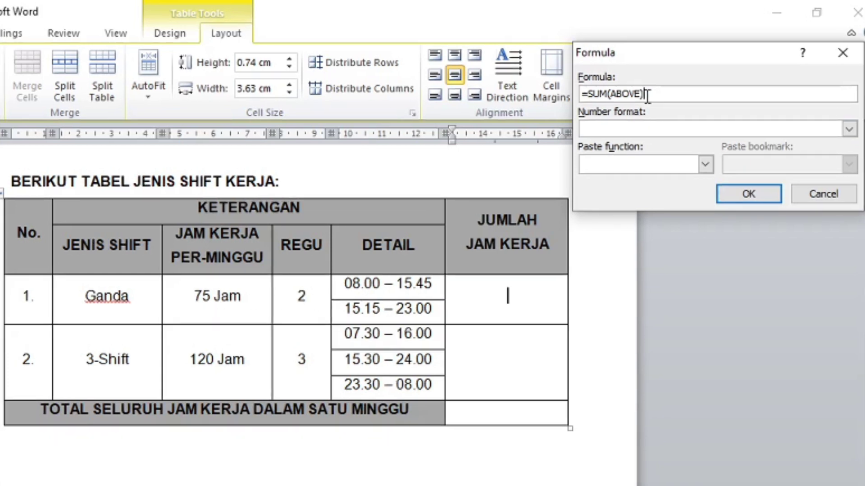
key("BackSpace")
key("BackSpace")
key("BackSpace")
key("BackSpace")
key("BackSpace")
key("BackSpace")
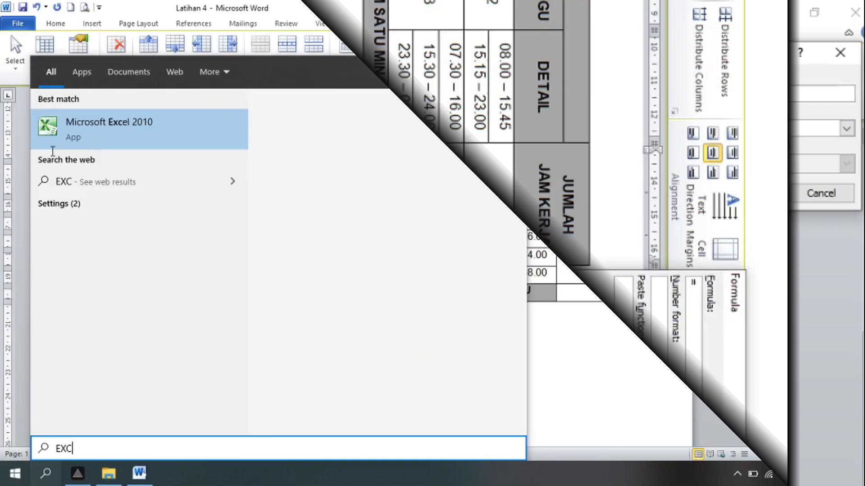
Launch Excel and select cells E3, D3, I8, D11 and G6 to illustrate cell addresses
key("Return")
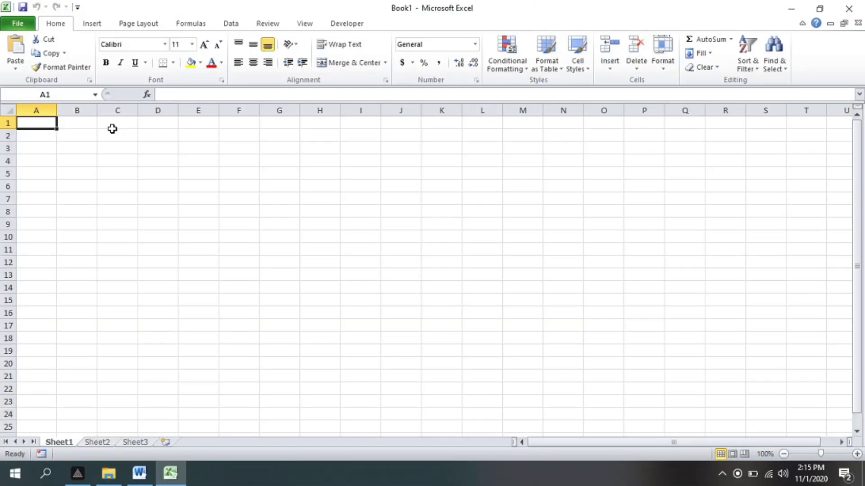
left_click(197, 150)
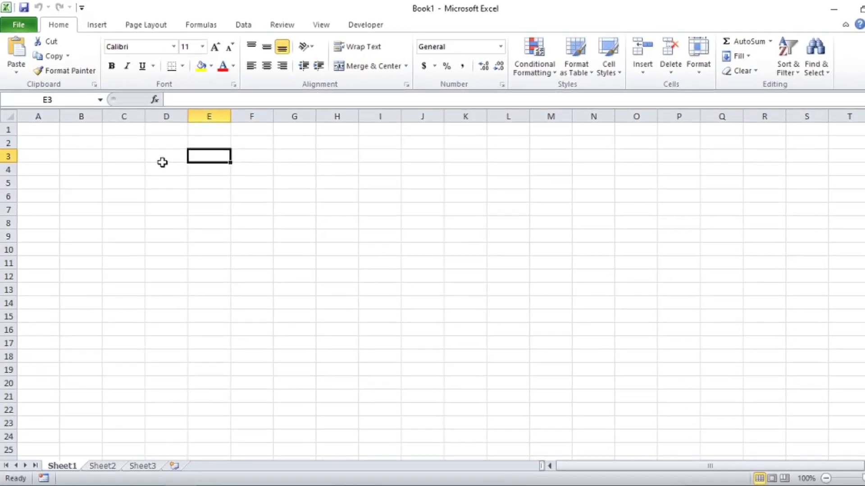
left_click(160, 152)
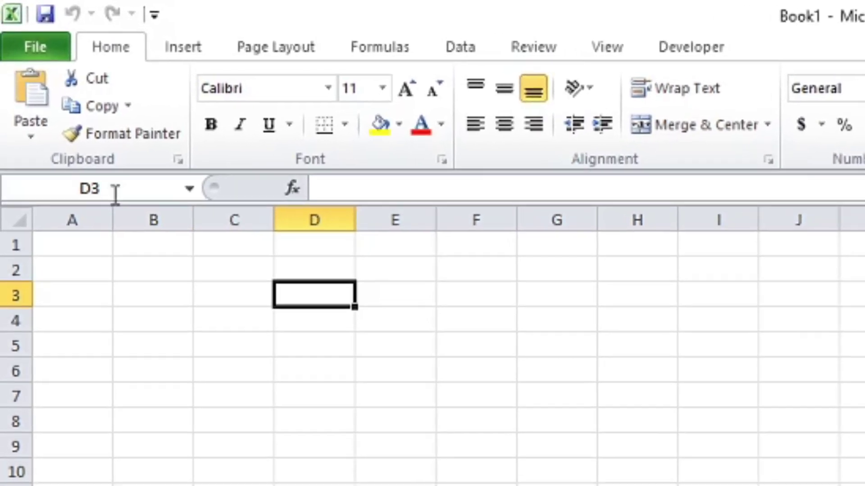
left_click(97, 160)
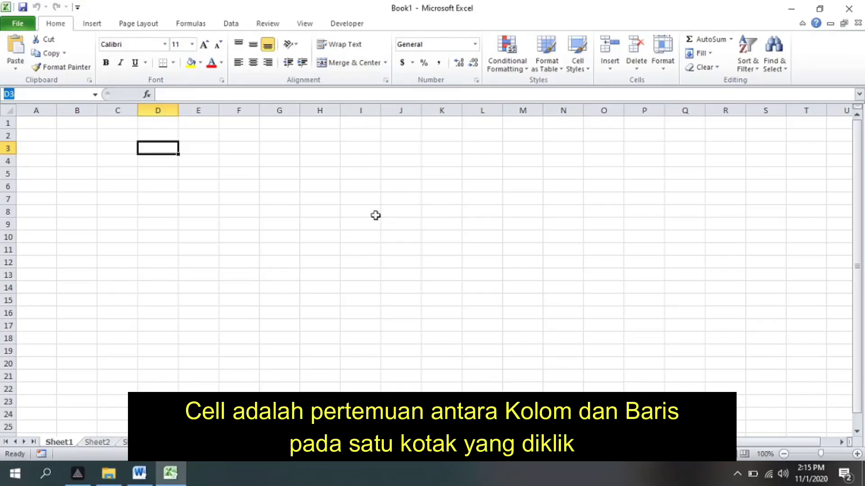
left_click(358, 212)
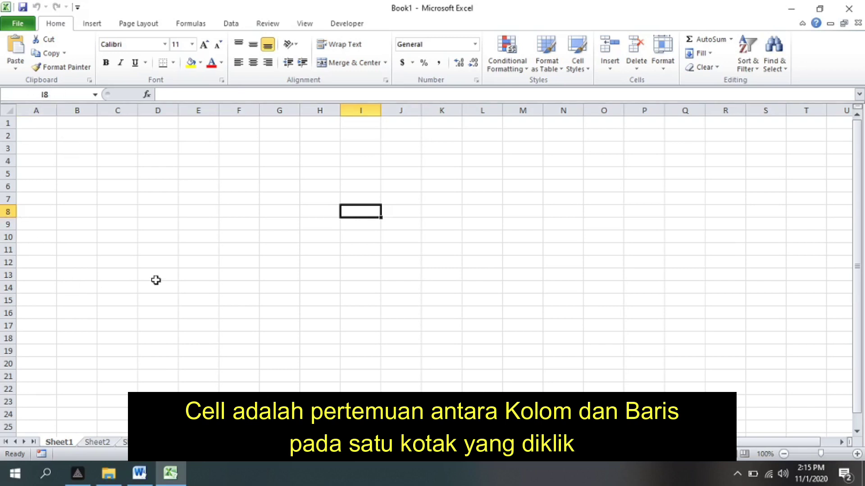
left_click(168, 251)
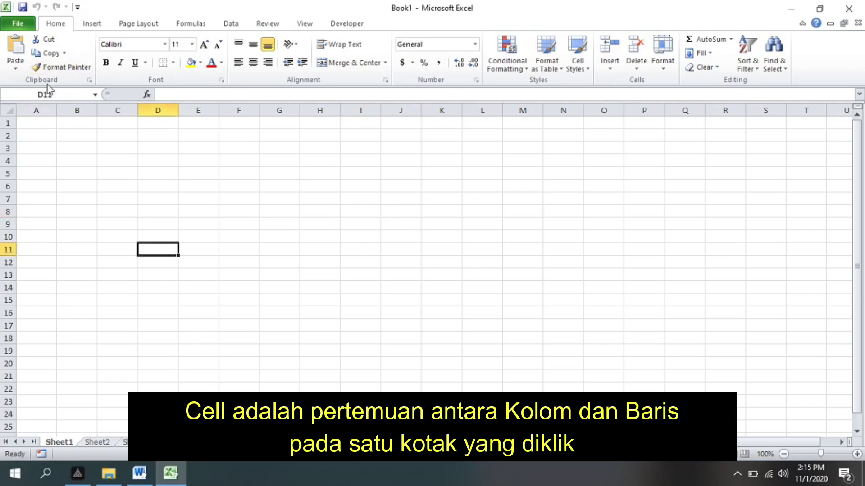
left_click(273, 189)
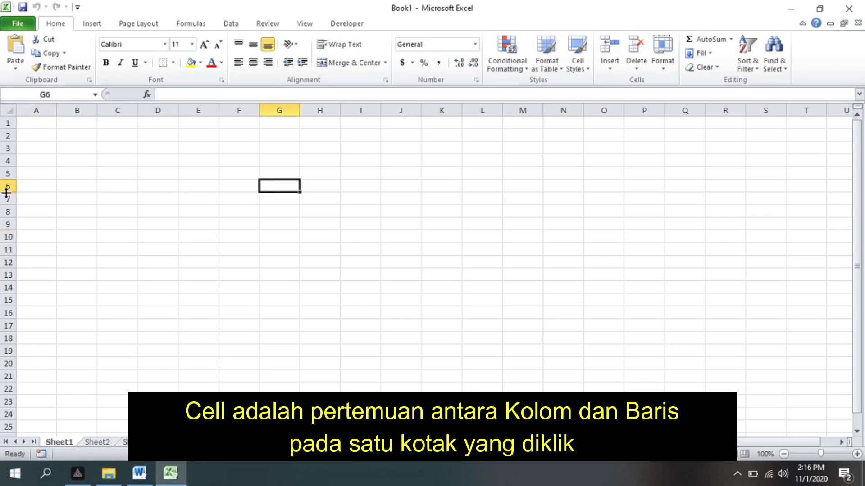
left_click(139, 473)
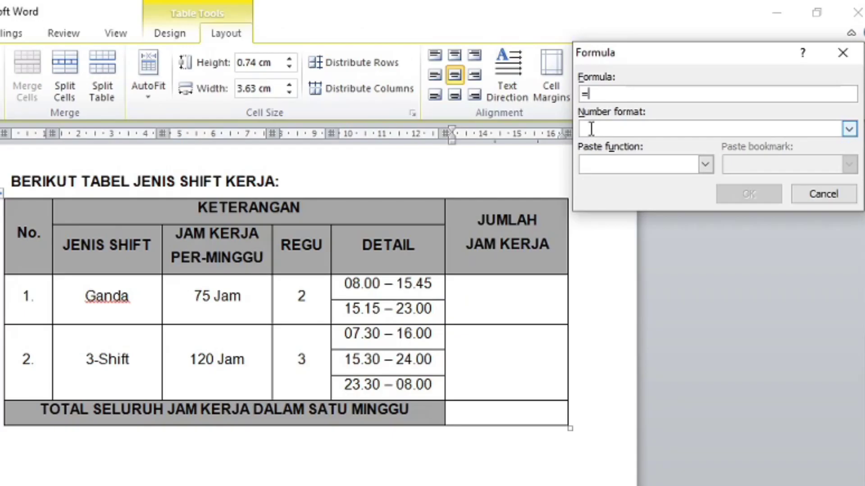
Enter =C3*D3 in the Formula box for the first row's total
type("C")
key("BackSpace")
type("C")
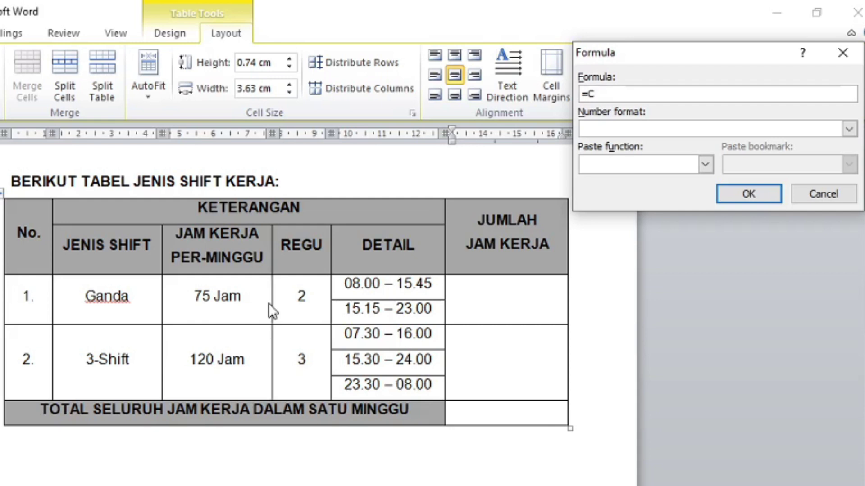
type("3*D3")
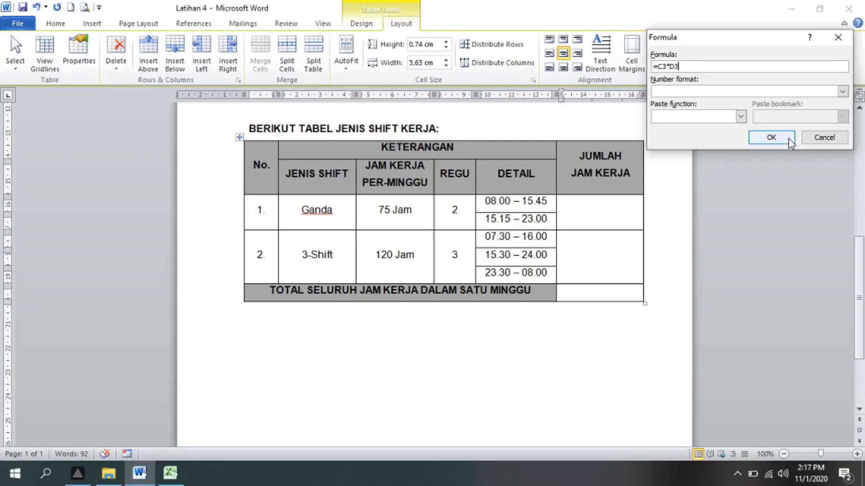
Confirm the formula and inspect the resulting 150 field in the Ganda row
left_click(788, 139)
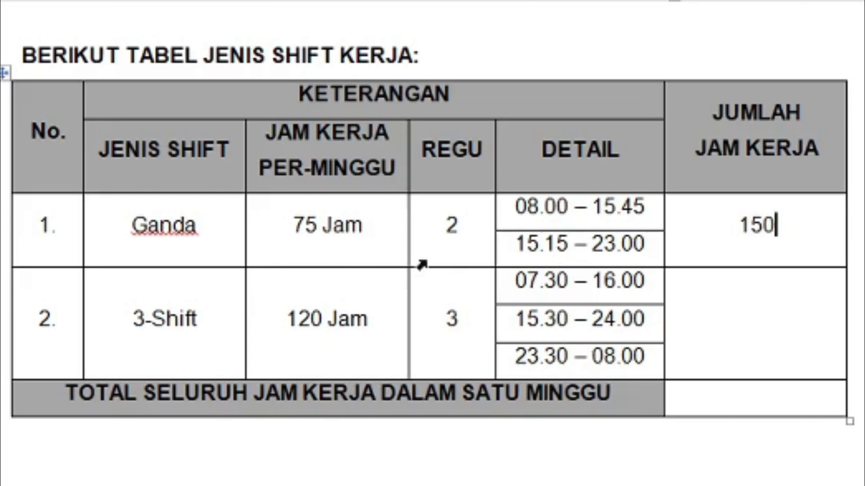
left_click(761, 223)
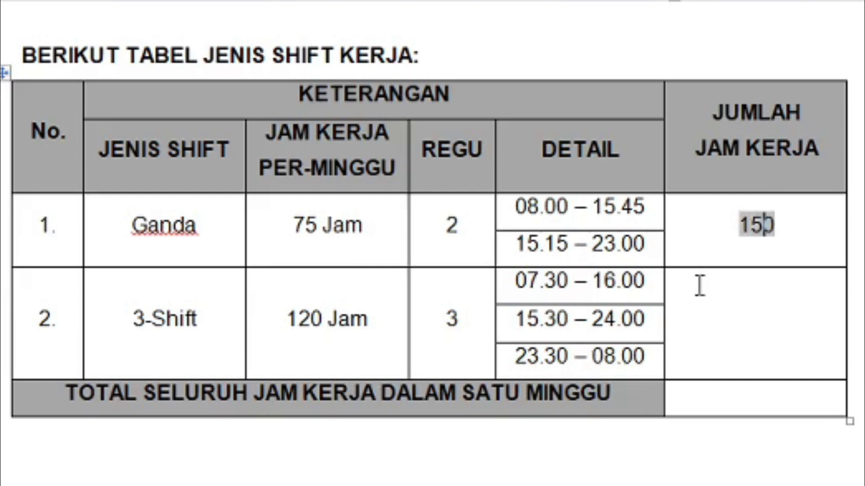
left_click(795, 224)
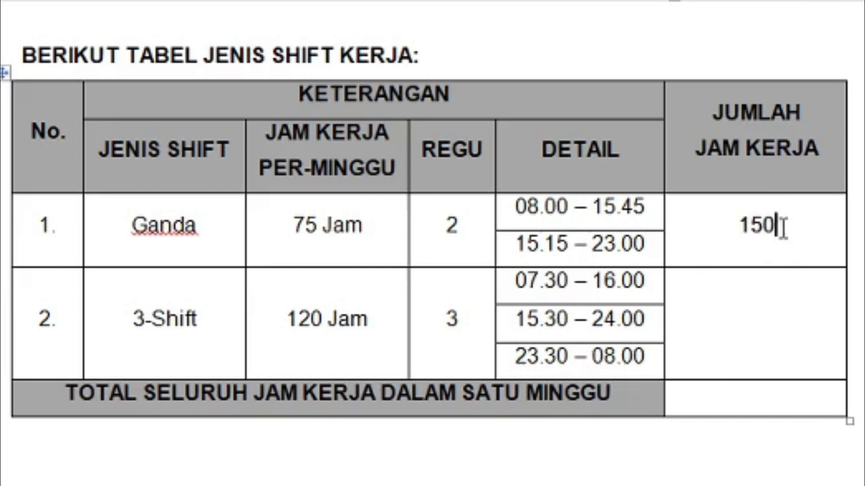
left_click(757, 227)
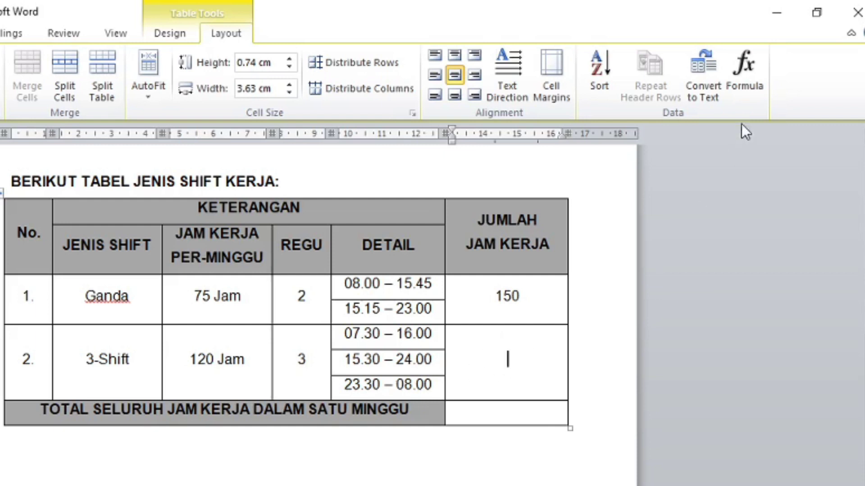
Insert the formula =C5*D6 in the 3-Shift row's total cell to get 360
left_click(753, 71)
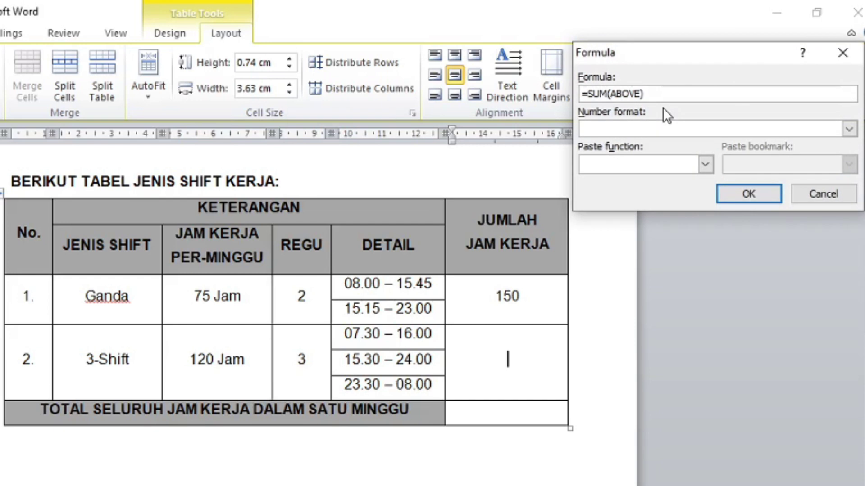
key("BackSpace")
key("BackSpace")
key("BackSpace")
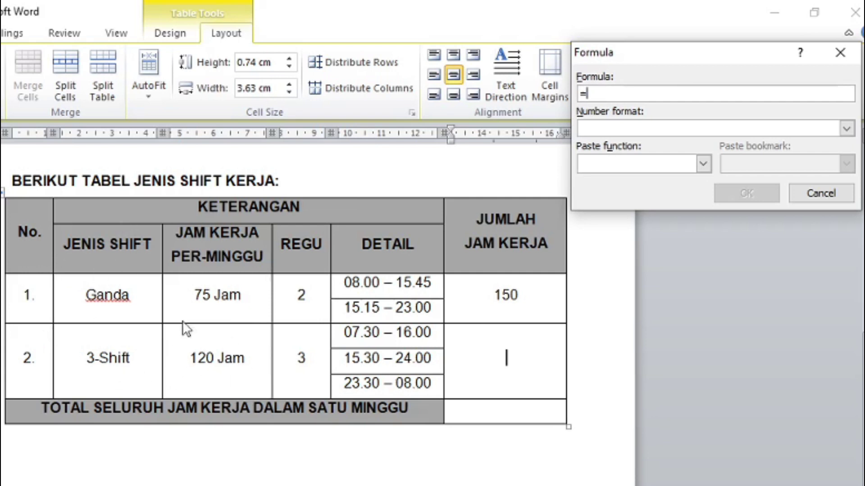
type("C")
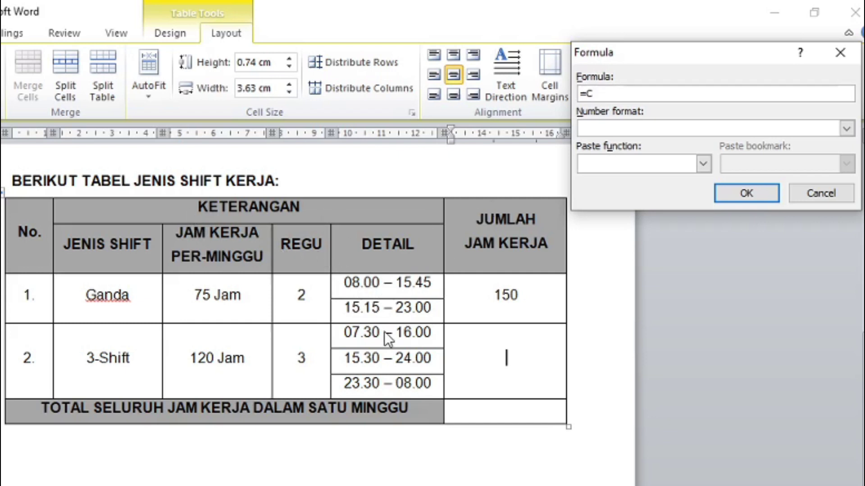
type("5")
type("*")
type("D")
type("6")
left_click(753, 192)
left_click(513, 412)
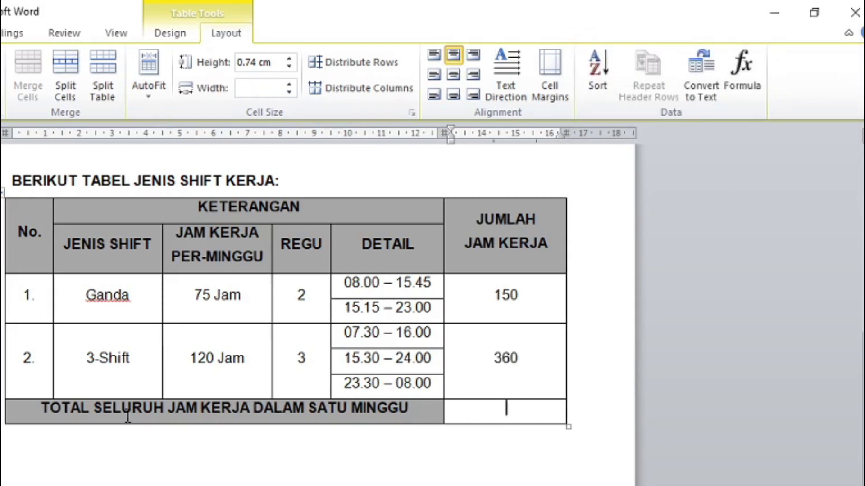
Insert =SUM(ABOVE) in the grand total cell for 510, then give it the #,##0 format with a JAM suffix
left_click(750, 72)
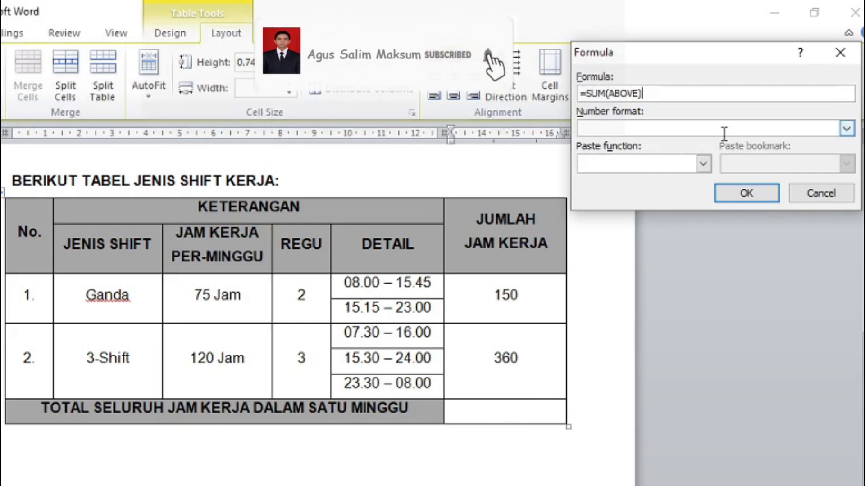
left_click(746, 193)
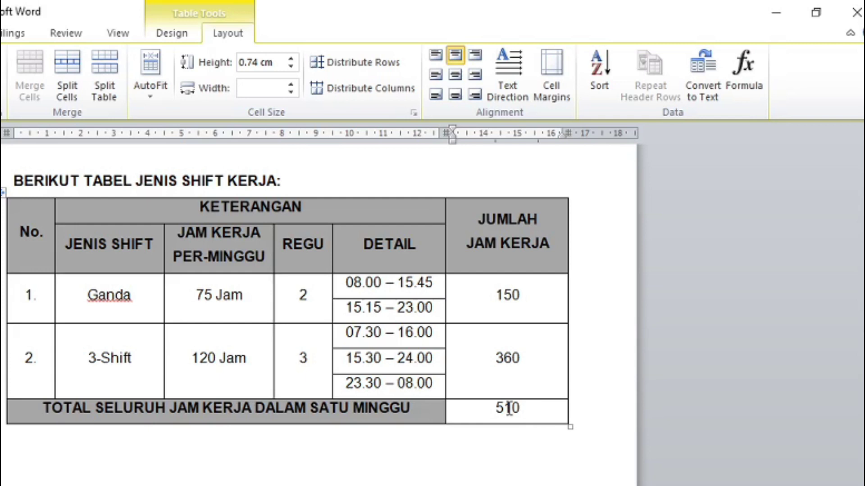
double_click(500, 409)
left_click(754, 74)
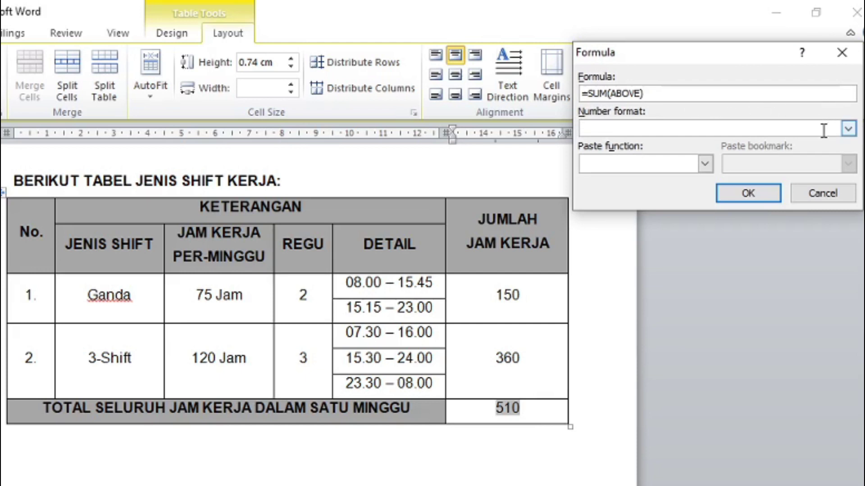
left_click(853, 131)
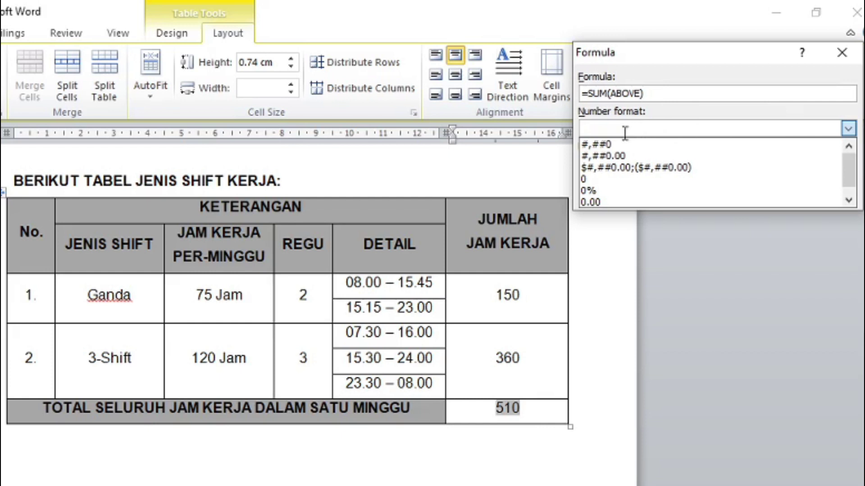
left_click(597, 146)
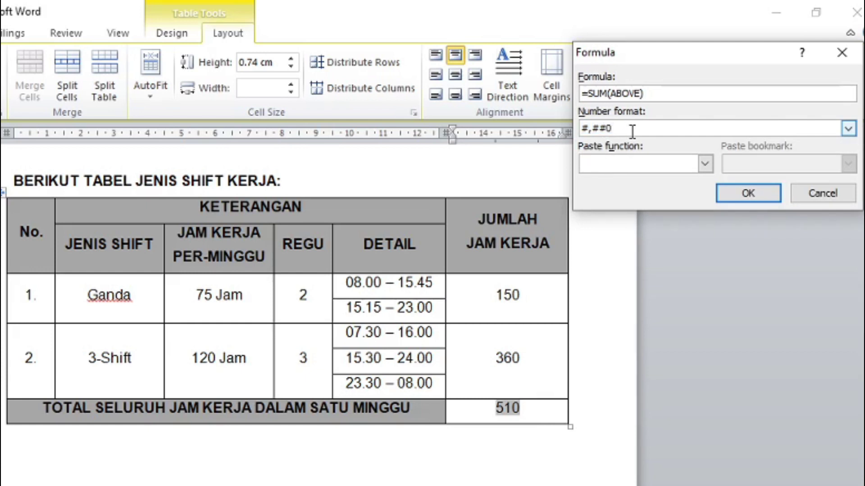
type("J")
type("AM")
Confirm the grand total as 510 JAM, then select the 150 and 360 row totals to bold them
left_click(764, 192)
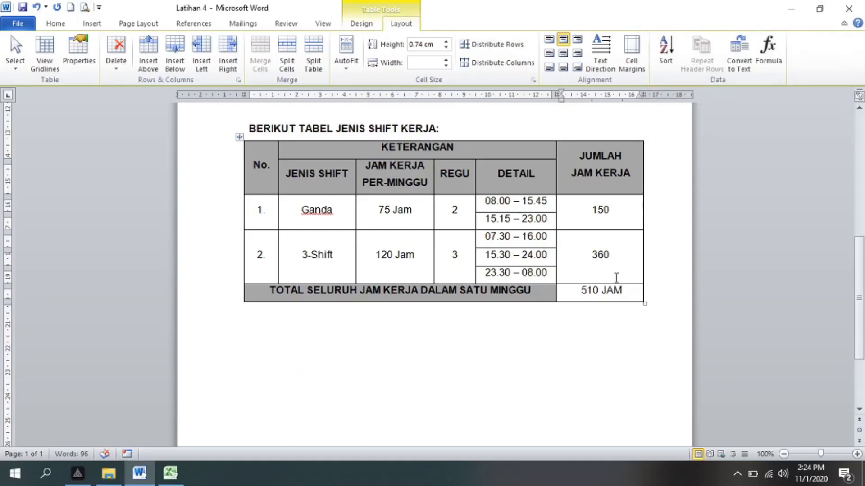
left_click(616, 292)
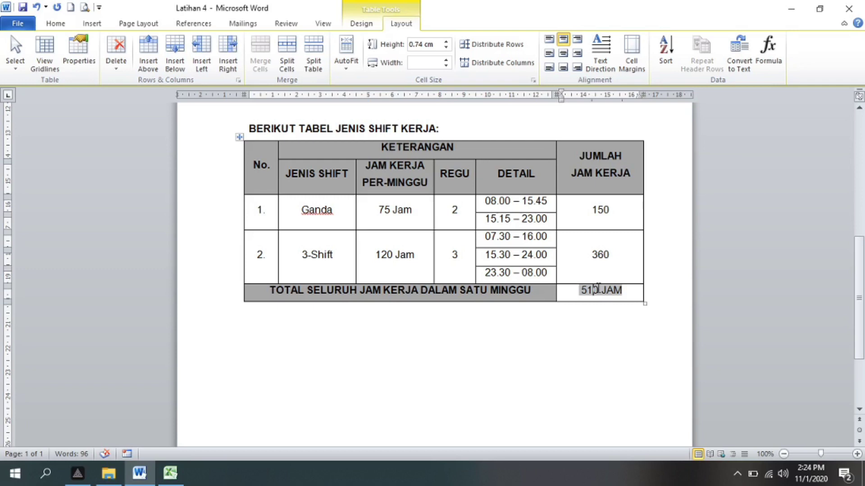
left_click(603, 257)
left_click(599, 290)
left_click(494, 312)
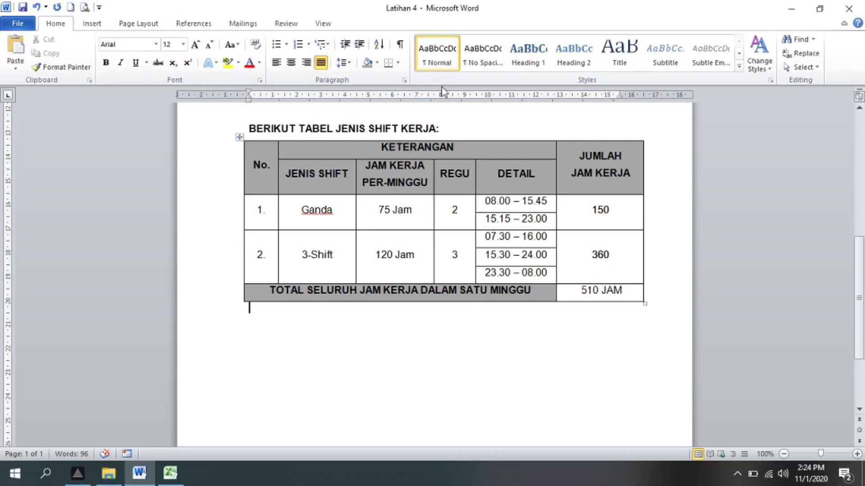
left_click(569, 249)
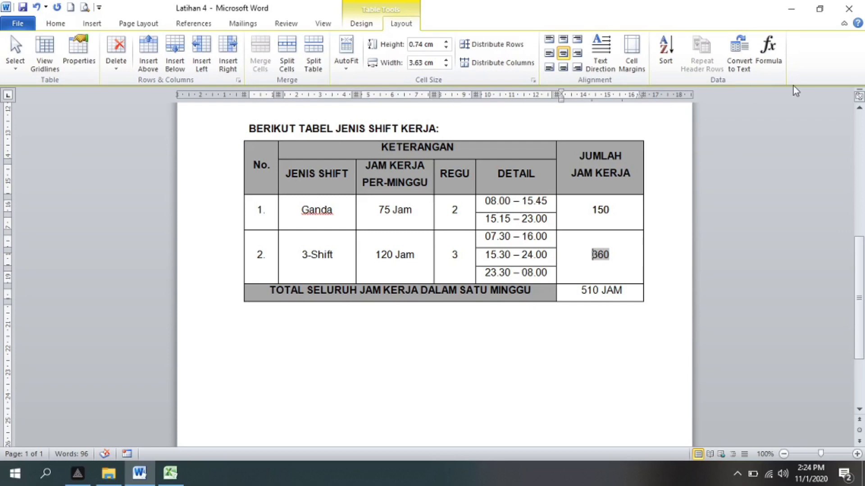